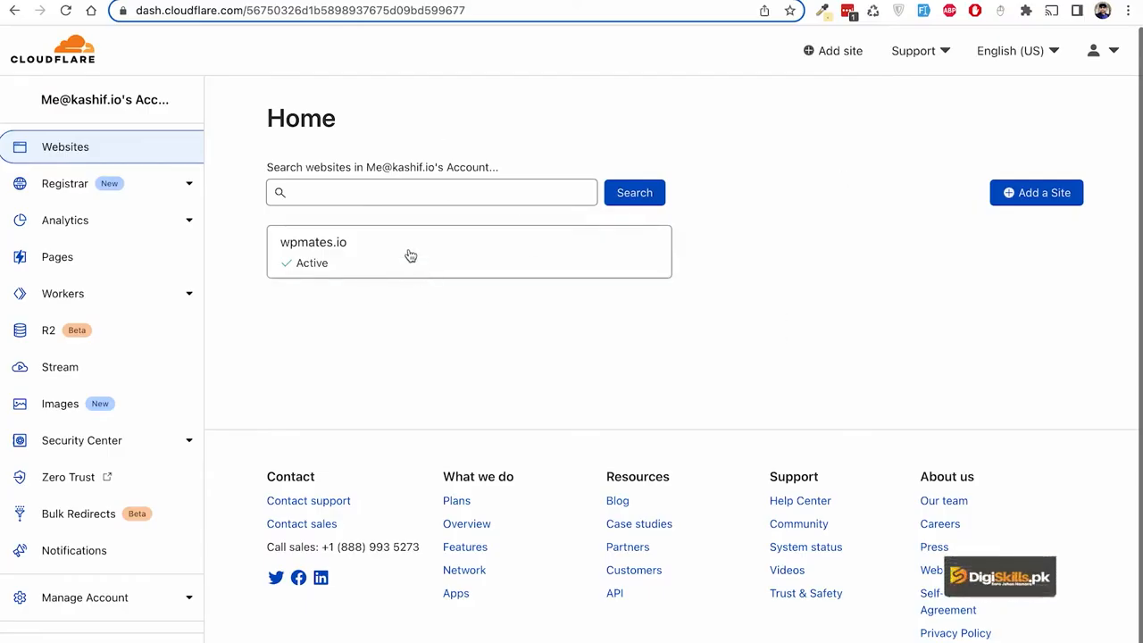
- Add the site kashif.io to the Cloudflare account
{"action": "left_click", "coordinate": [829, 50]}
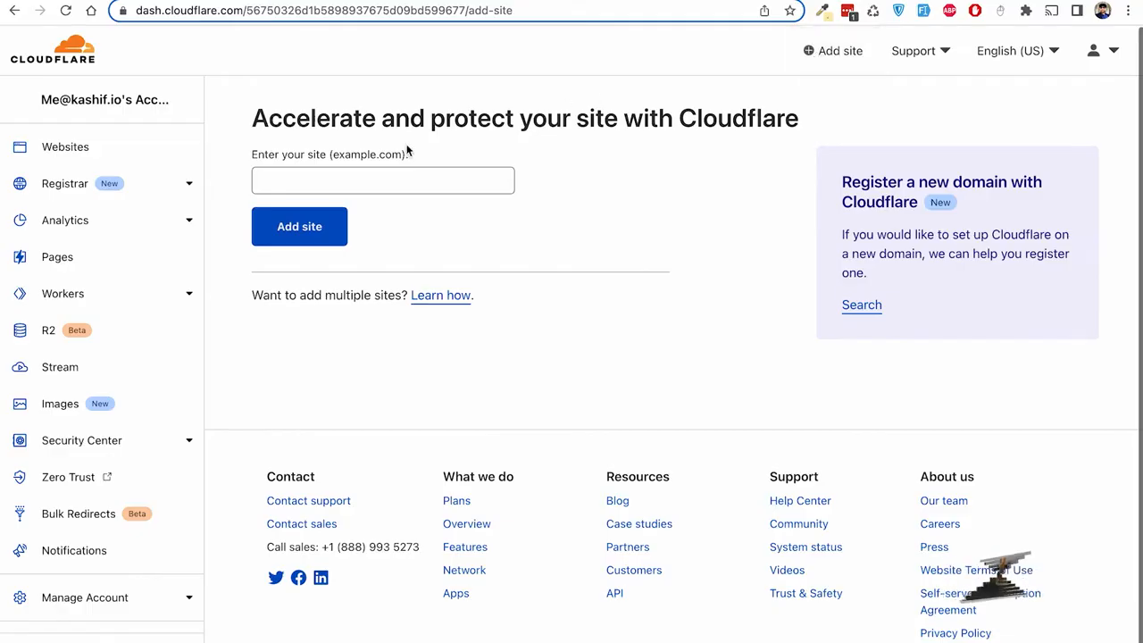
{"action": "left_click", "coordinate": [405, 182]}
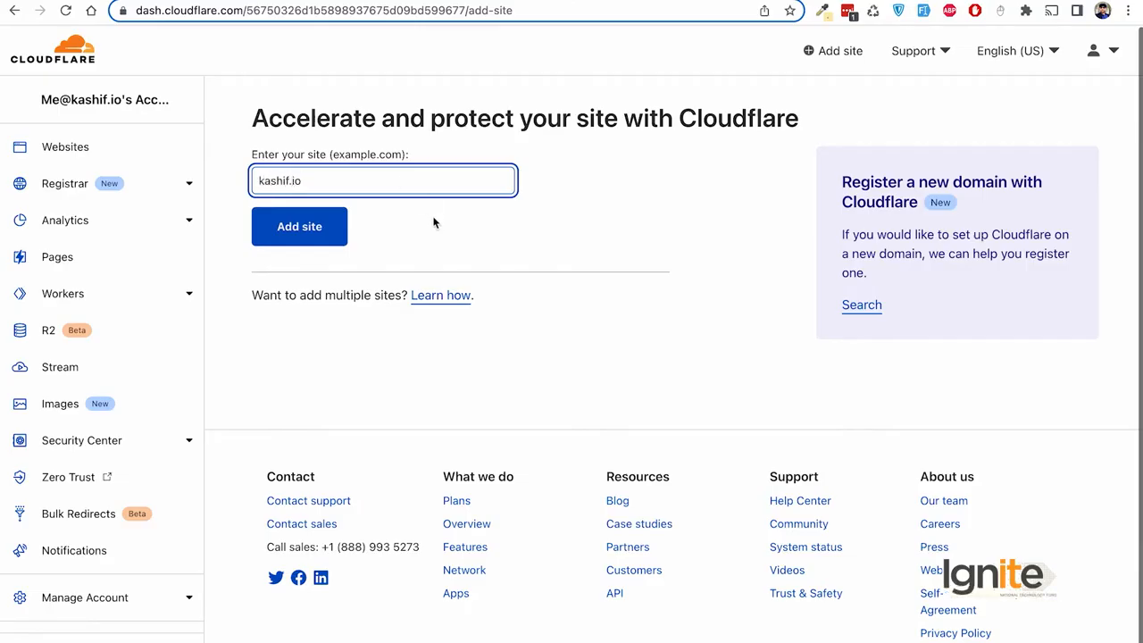
{"action": "left_click", "coordinate": [317, 235]}
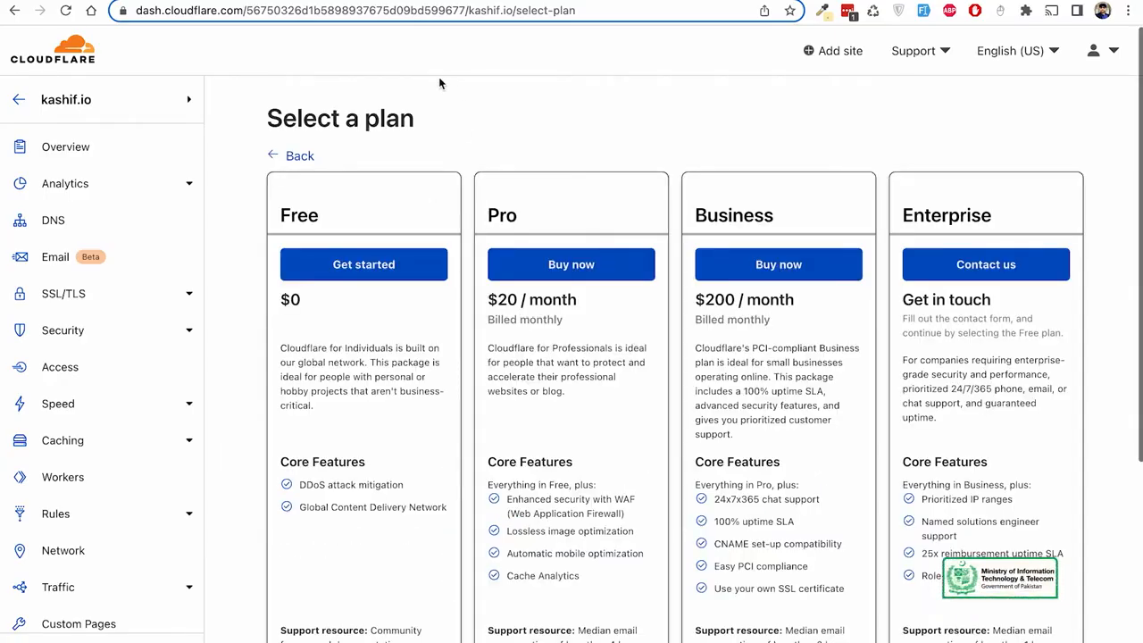
- Compare the available plans and choose the Free plan for kashif.io
{"action": "left_click", "coordinate": [380, 254]}
{"action": "scroll", "coordinate": [826, 263], "scroll_direction": "down", "scroll_amount": 2}
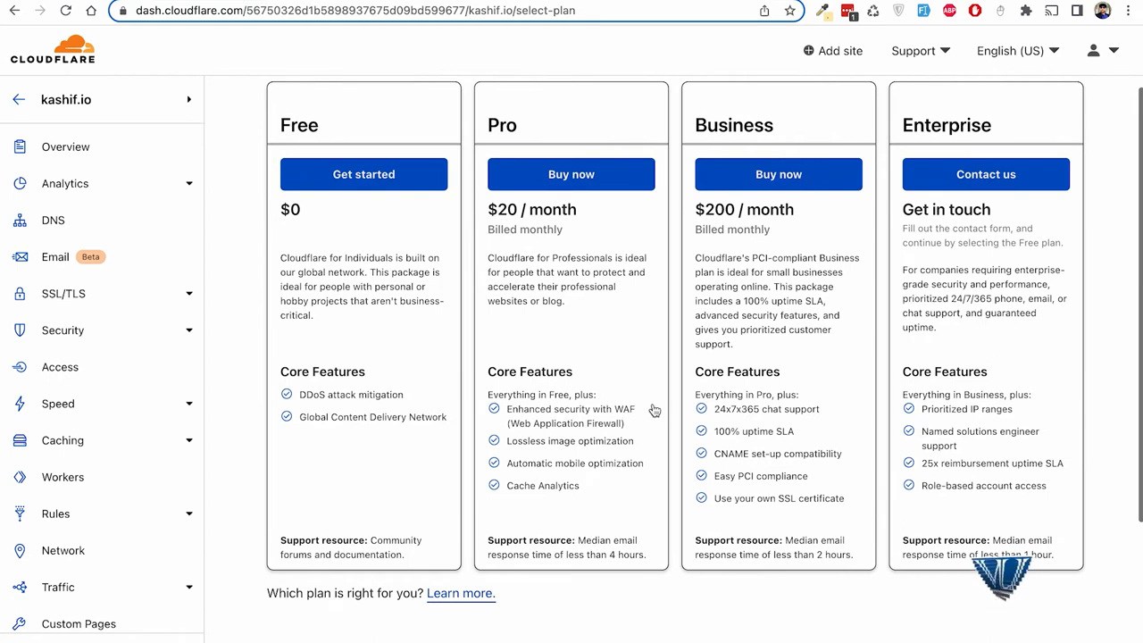
{"action": "scroll", "coordinate": [370, 363], "scroll_direction": "up", "scroll_amount": 1}
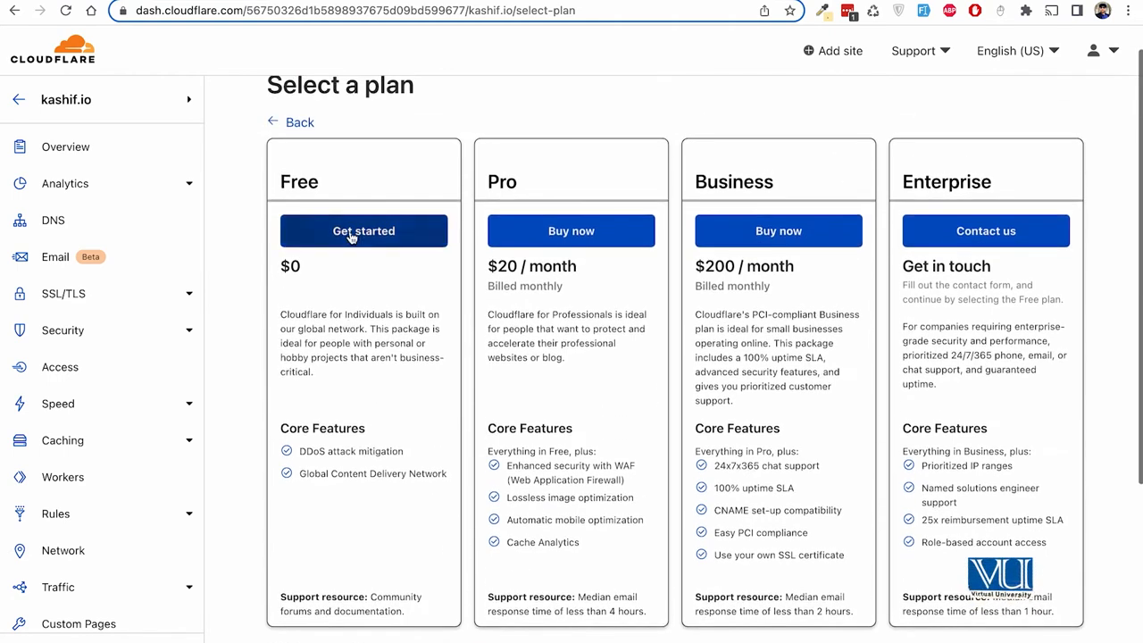
{"action": "left_click", "coordinate": [352, 234]}
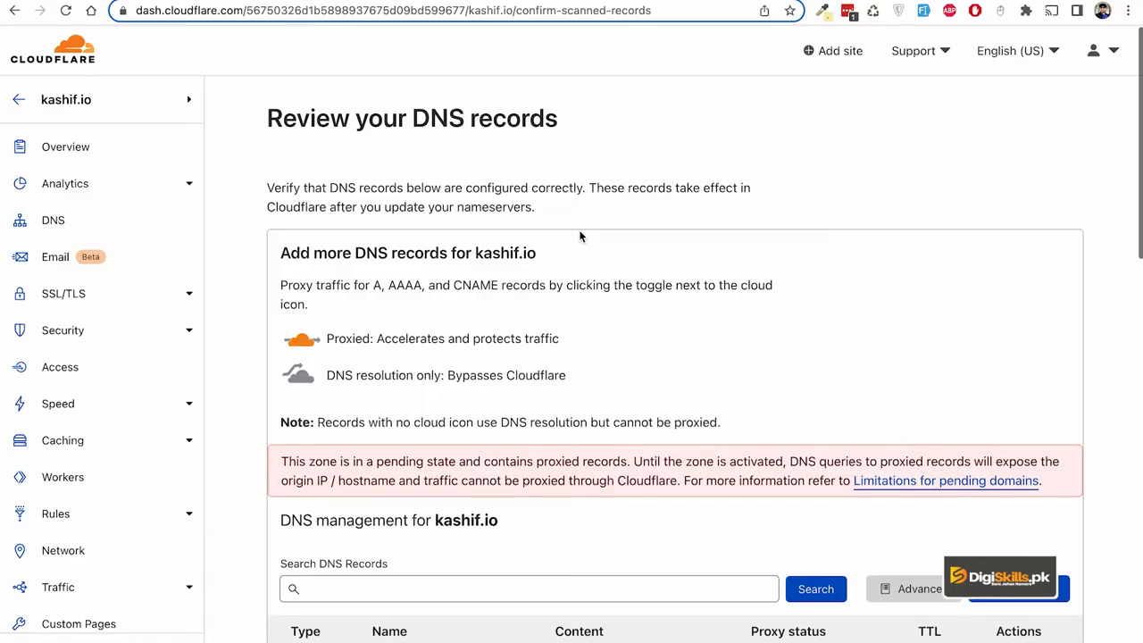
- Examine the scanned DNS records for kashif.io, including their types, contents and proxy statuses
{"action": "scroll", "coordinate": [627, 329], "scroll_direction": "down", "scroll_amount": 2}
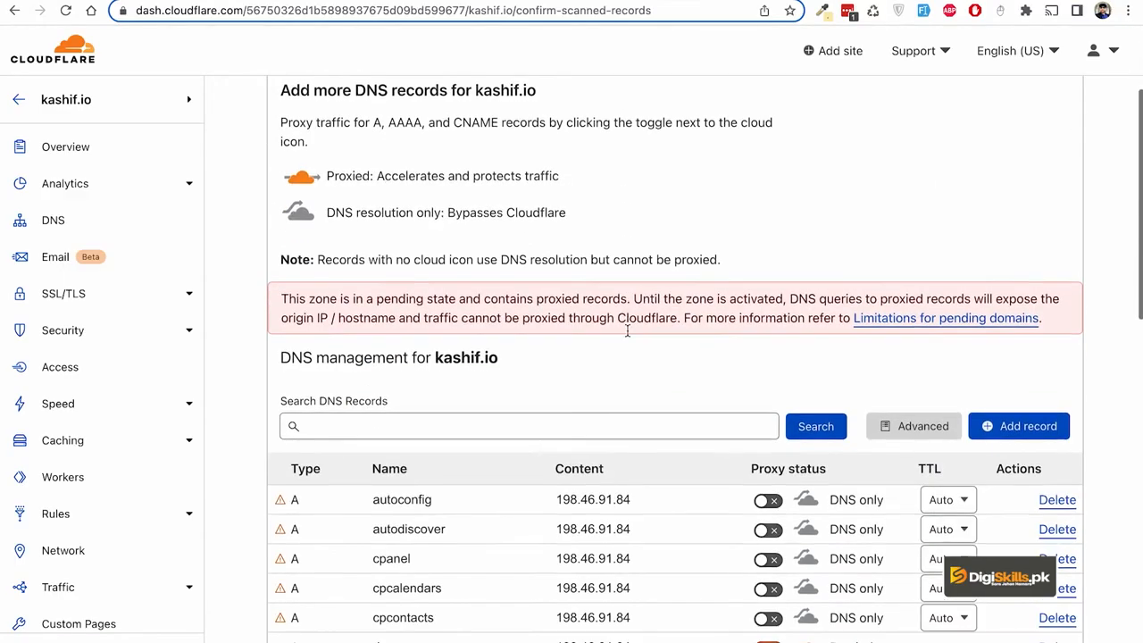
{"action": "scroll", "coordinate": [627, 330], "scroll_direction": "down", "scroll_amount": 4}
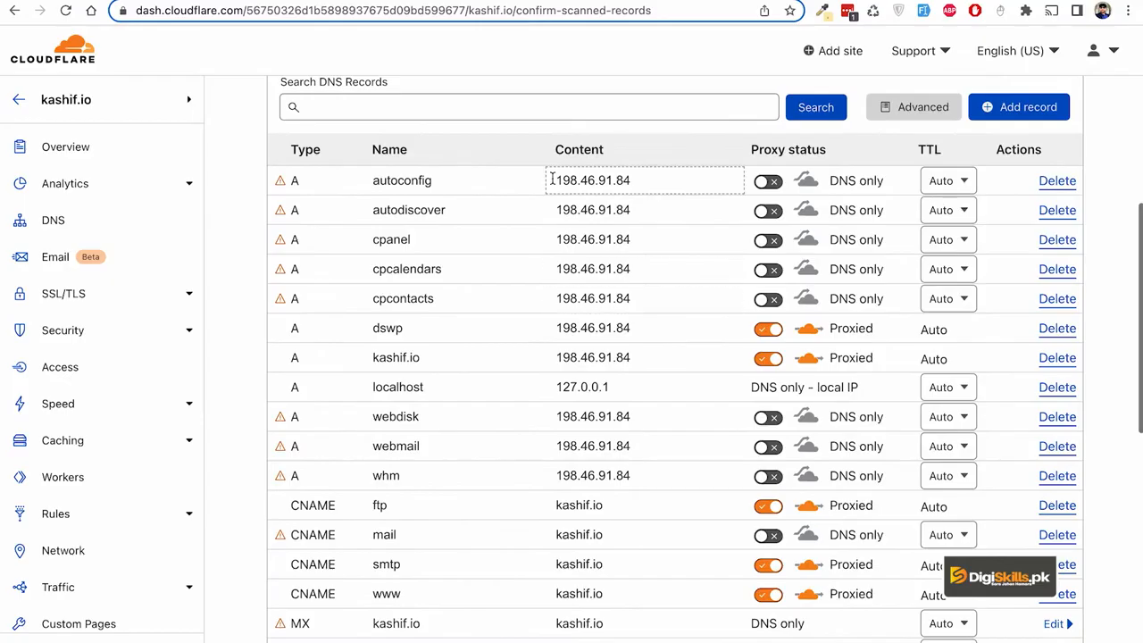
{"action": "scroll", "coordinate": [573, 384], "scroll_direction": "down", "scroll_amount": 3}
{"action": "scroll", "coordinate": [573, 384], "scroll_direction": "down", "scroll_amount": 3}
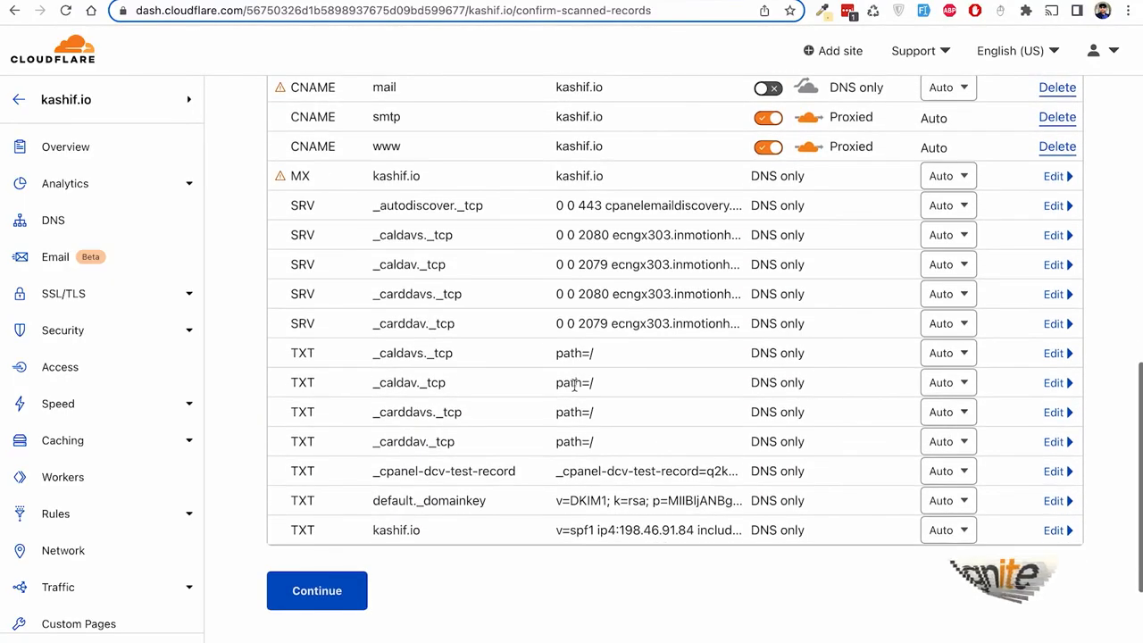
{"action": "scroll", "coordinate": [573, 384], "scroll_direction": "up", "scroll_amount": 5}
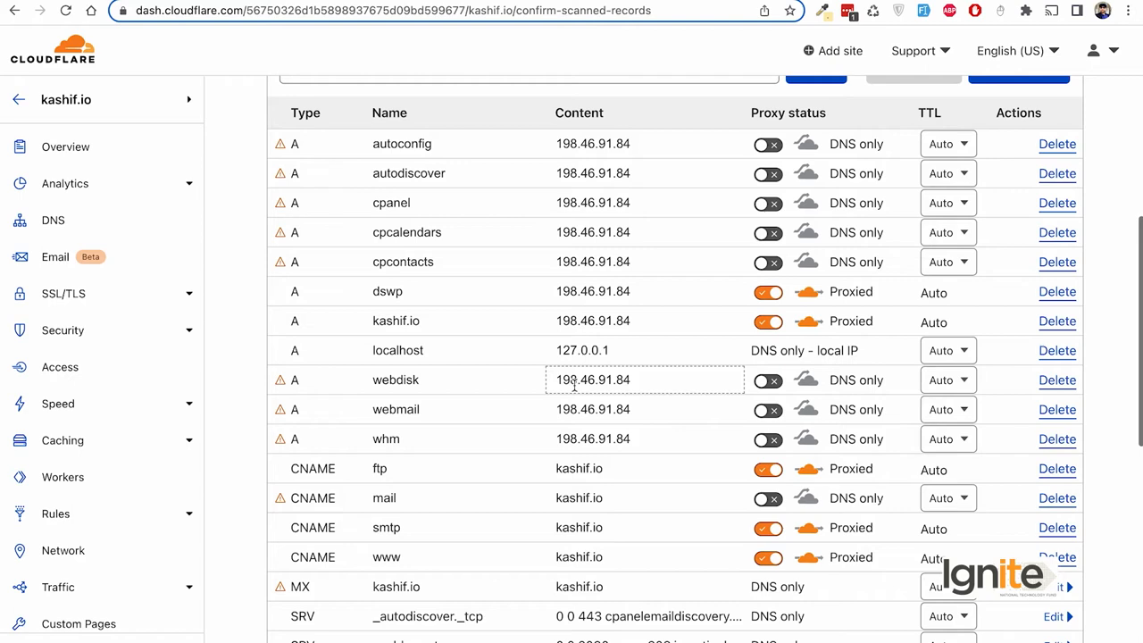
{"action": "scroll", "coordinate": [574, 384], "scroll_direction": "down", "scroll_amount": 5}
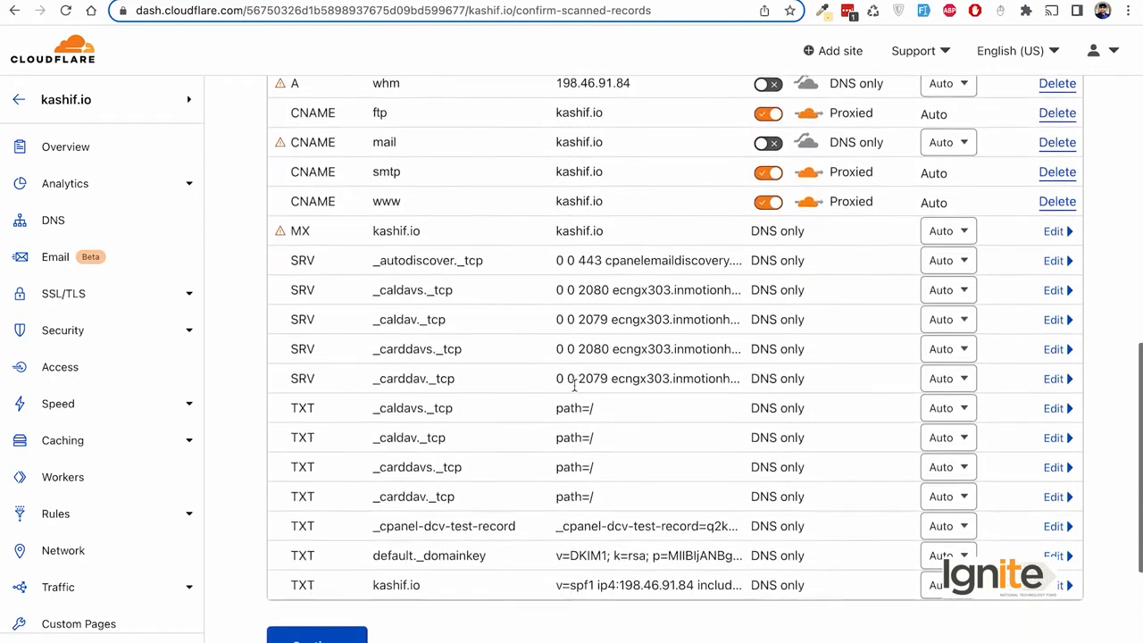
{"action": "scroll", "coordinate": [574, 384], "scroll_direction": "down", "scroll_amount": 3}
{"action": "scroll", "coordinate": [625, 393], "scroll_direction": "up", "scroll_amount": 8}
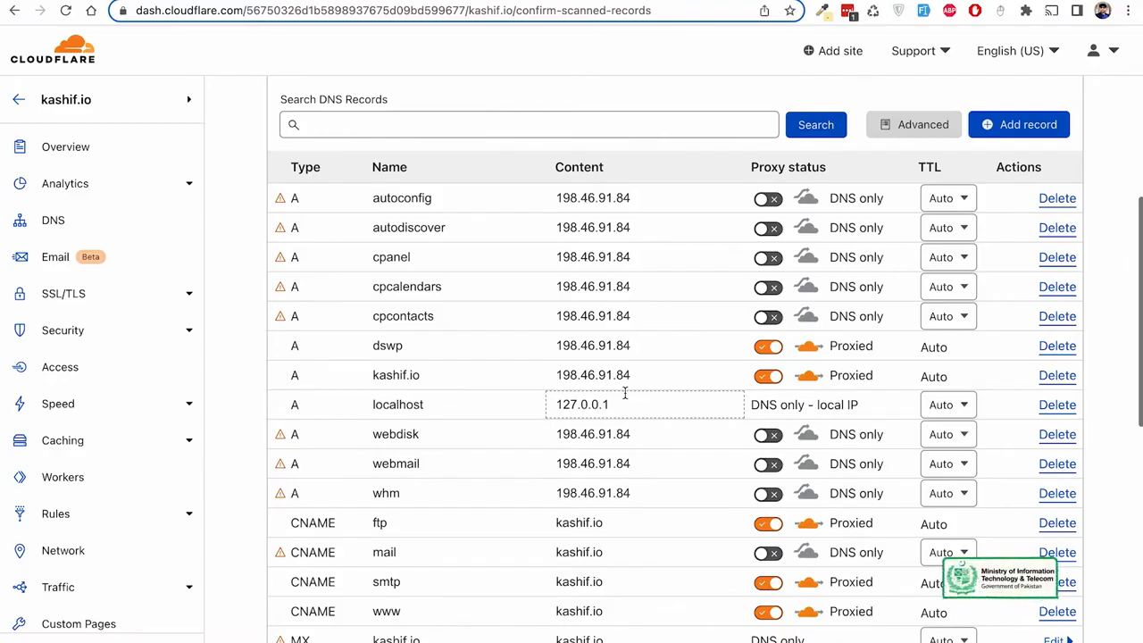
{"action": "scroll", "coordinate": [625, 393], "scroll_direction": "down", "scroll_amount": 1}
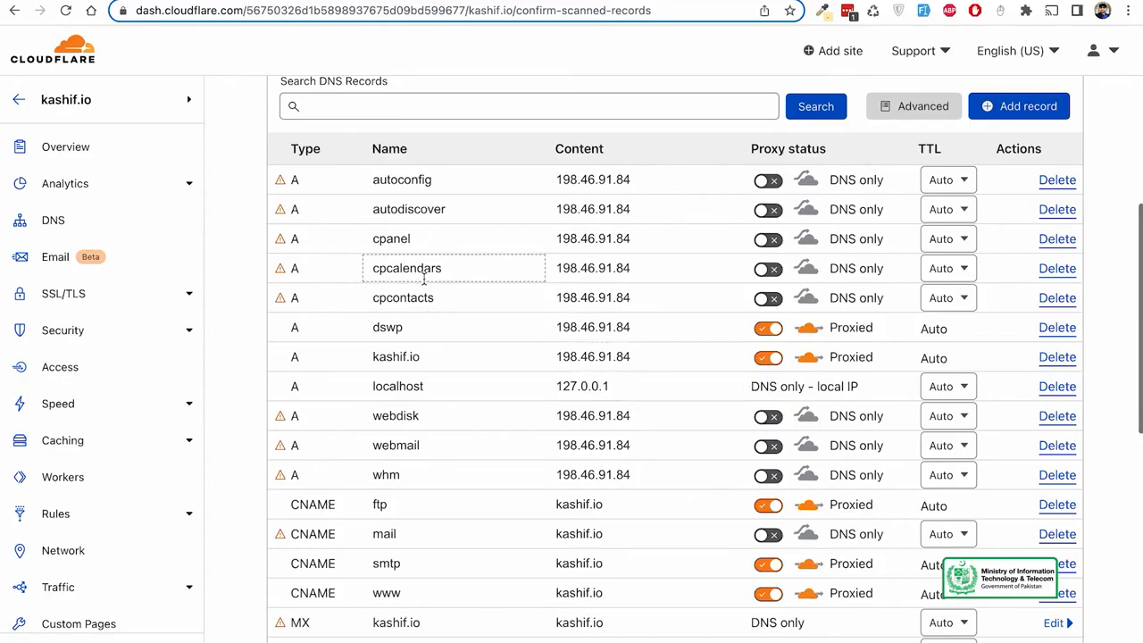
{"action": "scroll", "coordinate": [643, 327], "scroll_direction": "down", "scroll_amount": 1}
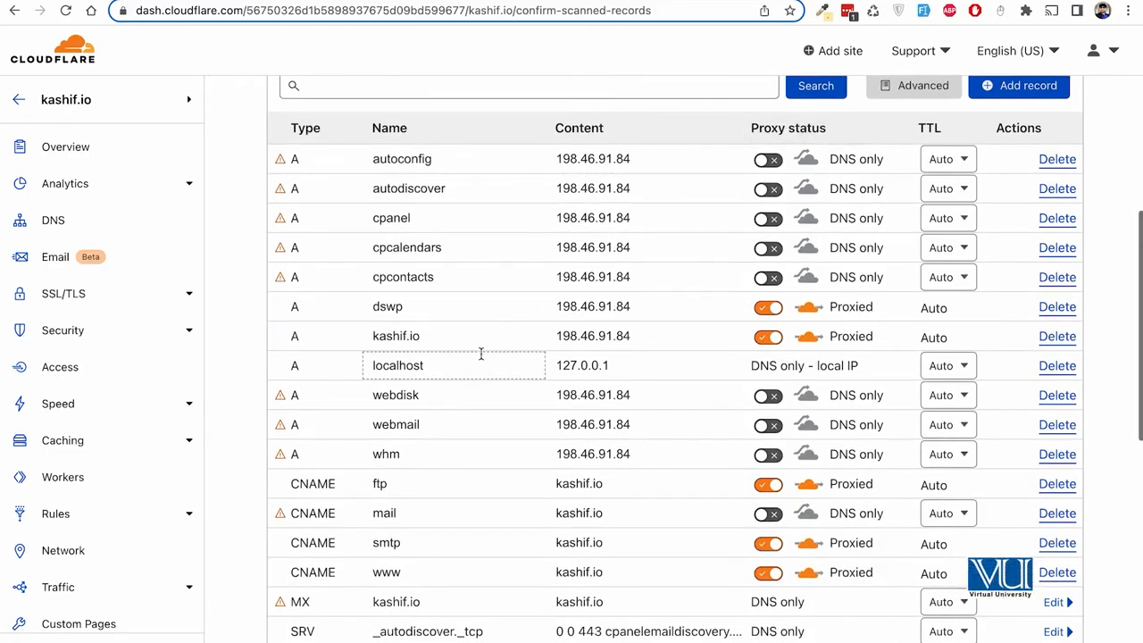
- Turn off proxying for the ftp and smtp CNAME records so both use DNS only
{"action": "scroll", "coordinate": [714, 420], "scroll_direction": "down", "scroll_amount": 2}
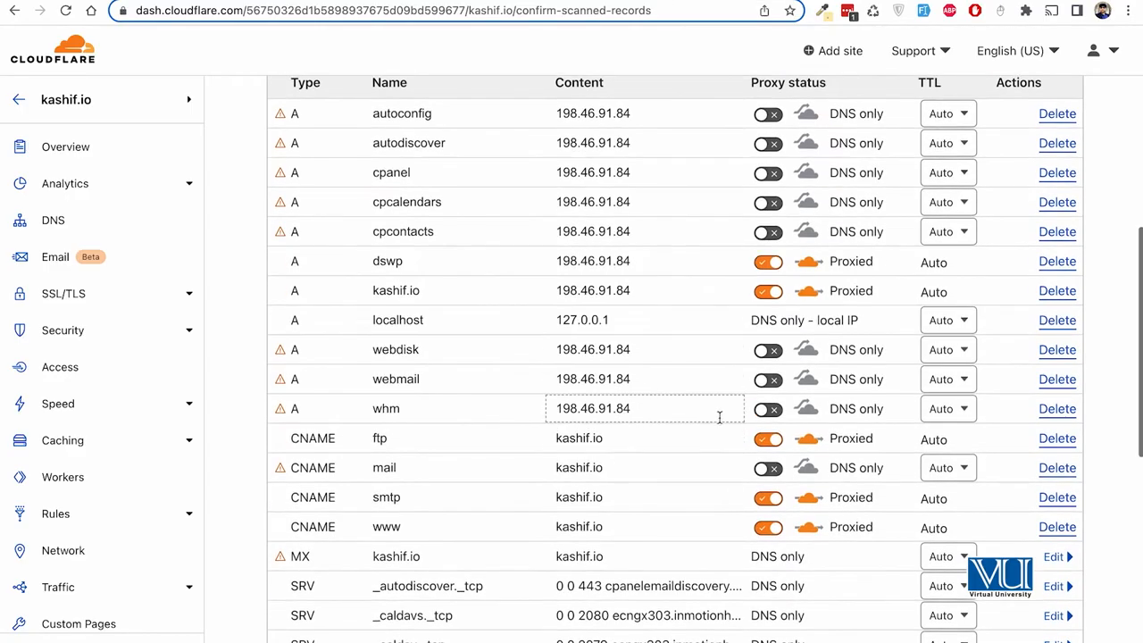
{"action": "left_click", "coordinate": [766, 439]}
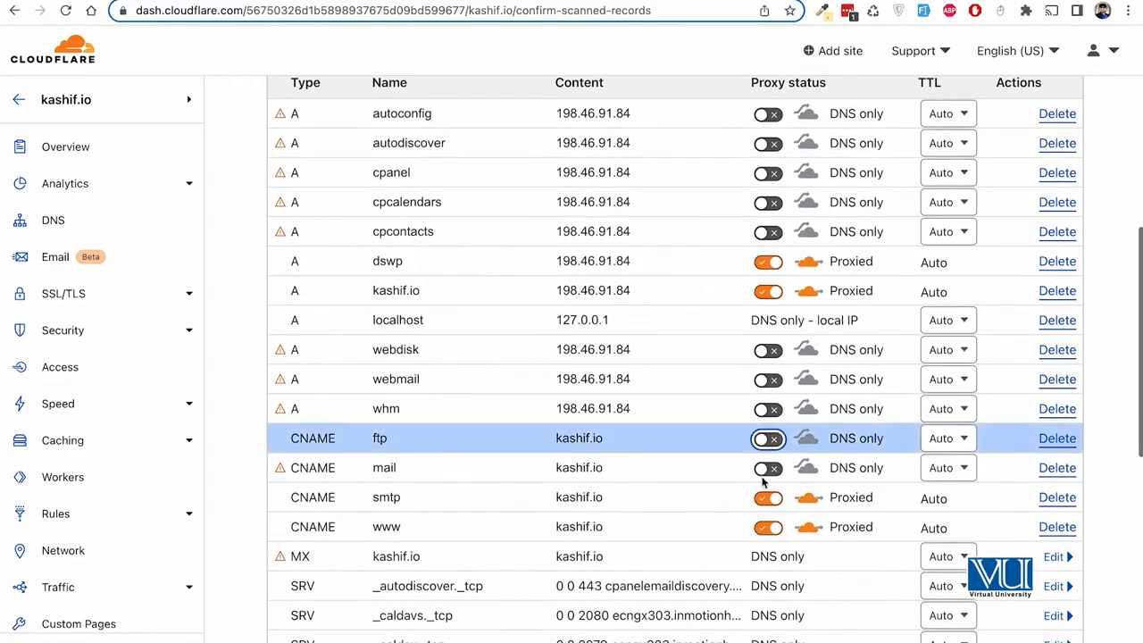
{"action": "left_click", "coordinate": [772, 505]}
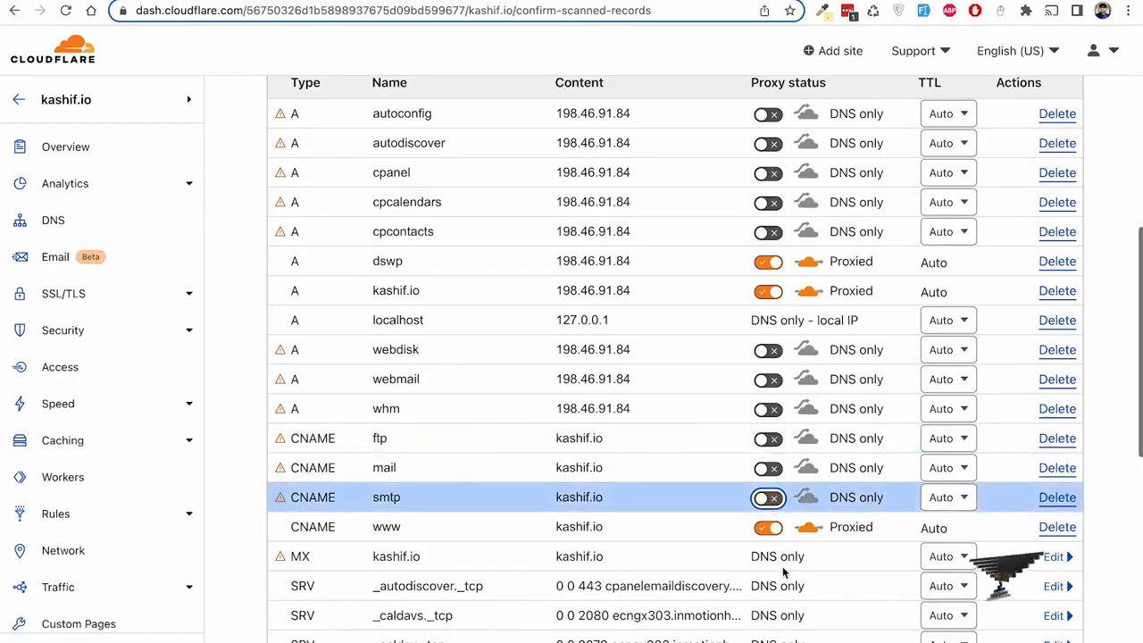
- Recheck the DNS record list and accept it to continue to the nameserver directions
{"action": "scroll", "coordinate": [786, 576], "scroll_direction": "down", "scroll_amount": 5}
{"action": "scroll", "coordinate": [786, 576], "scroll_direction": "up", "scroll_amount": 6}
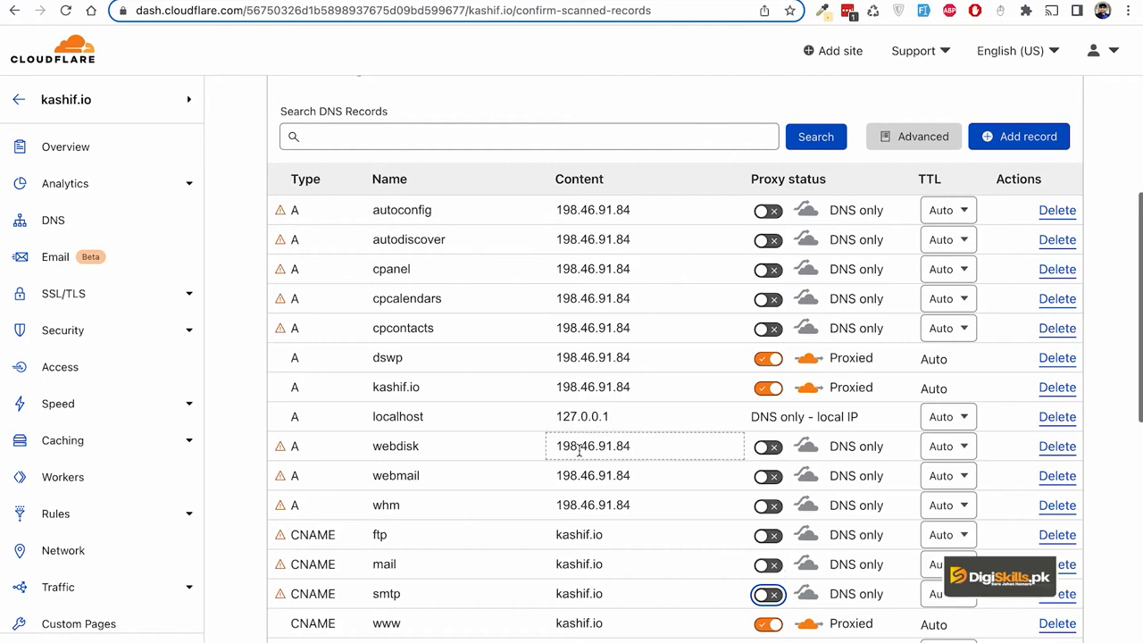
{"action": "scroll", "coordinate": [454, 440], "scroll_direction": "down", "scroll_amount": 5}
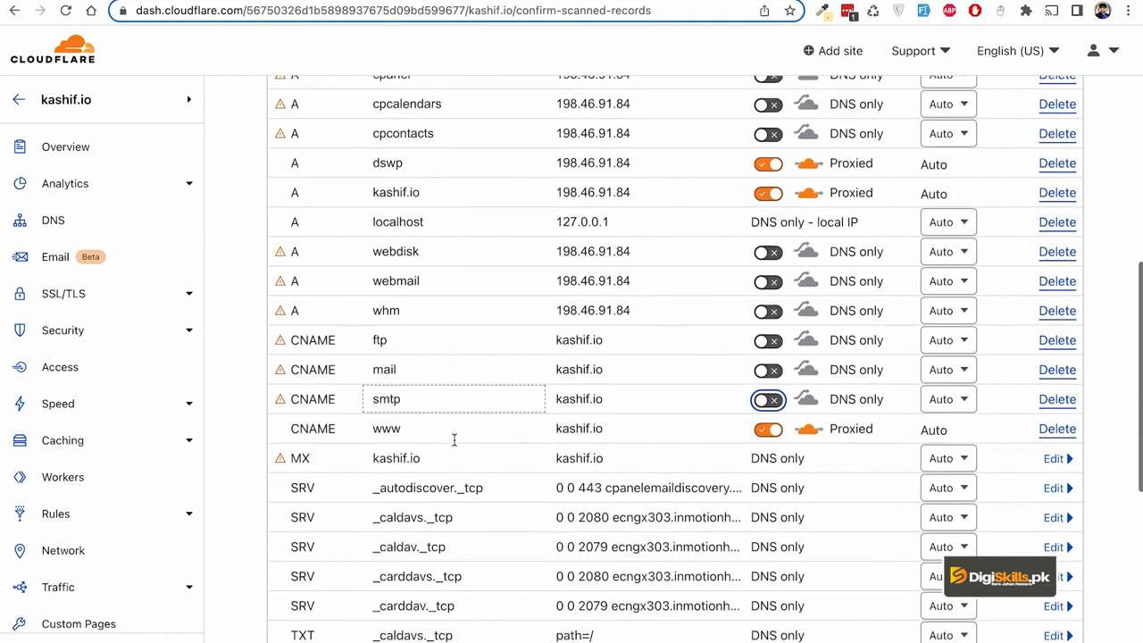
{"action": "scroll", "coordinate": [454, 444], "scroll_direction": "down", "scroll_amount": 2}
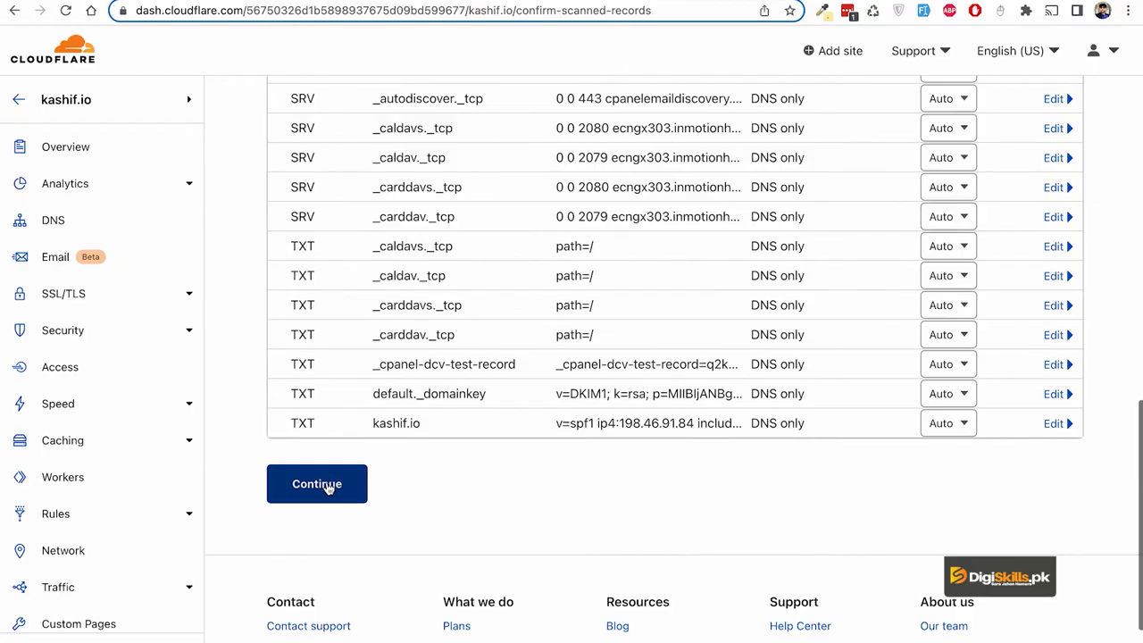
{"action": "left_click", "coordinate": [329, 487]}
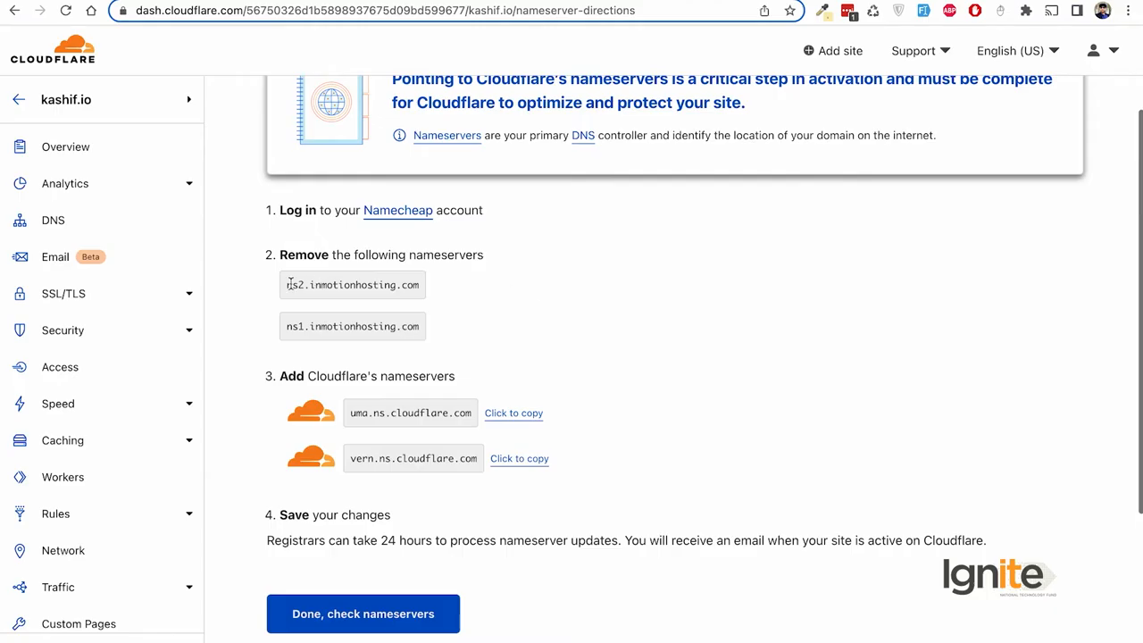
- Examine the InMotion Hosting nameservers to remove and the Cloudflare nameservers to add for kashif.io
{"action": "left_click_drag", "start_coordinate": [289, 284], "coordinate": [418, 284]}
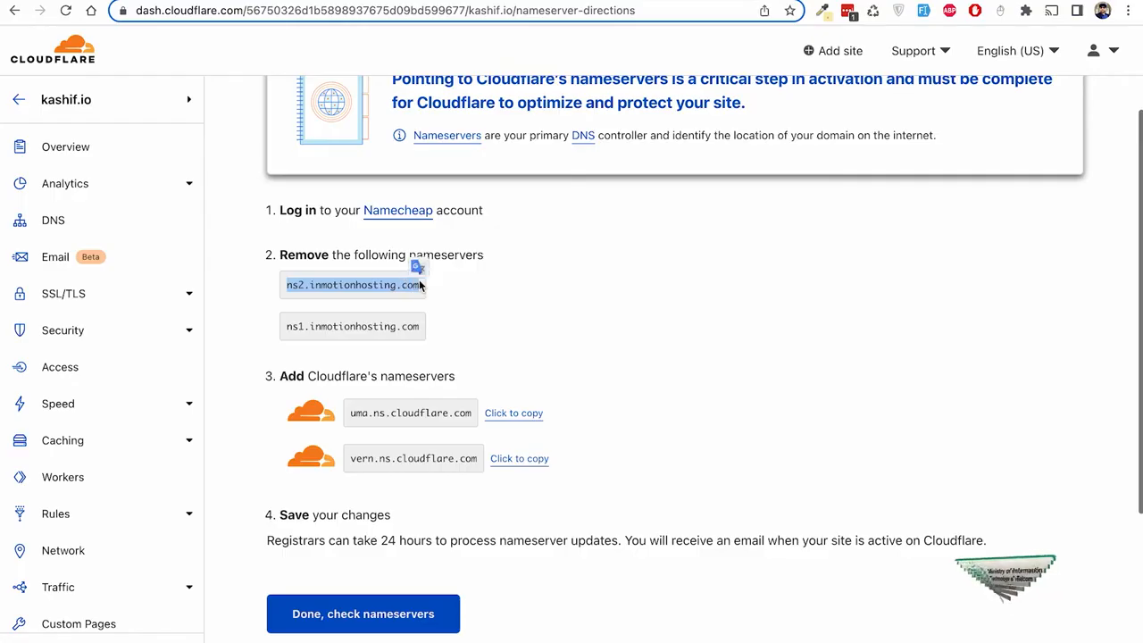
{"action": "left_click_drag", "start_coordinate": [423, 327], "coordinate": [274, 316]}
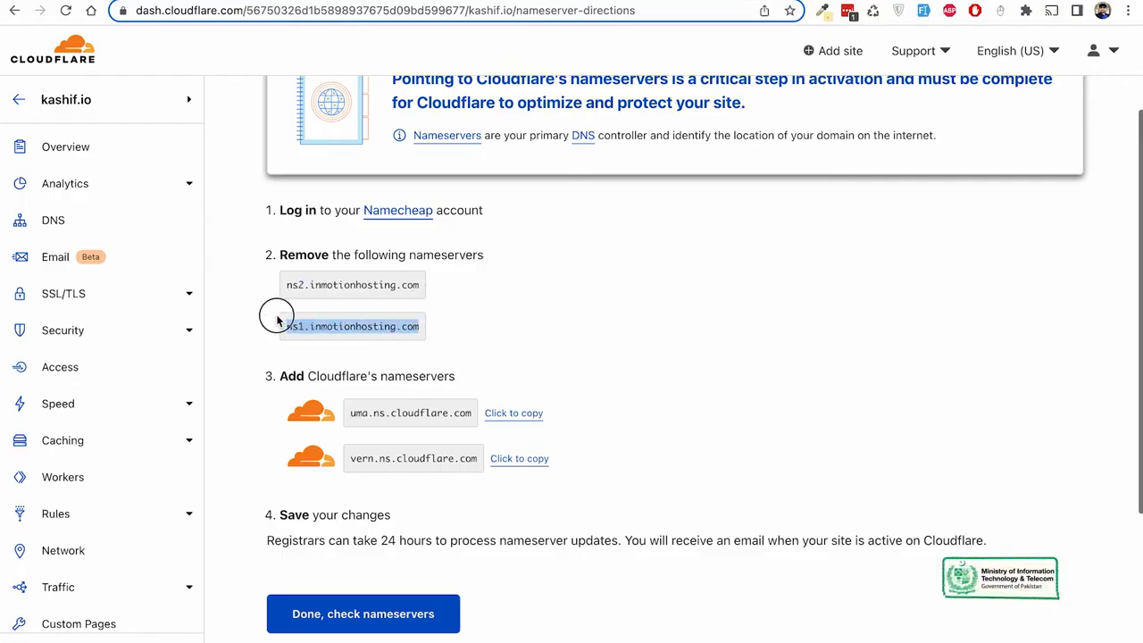
{"action": "left_click", "coordinate": [487, 320]}
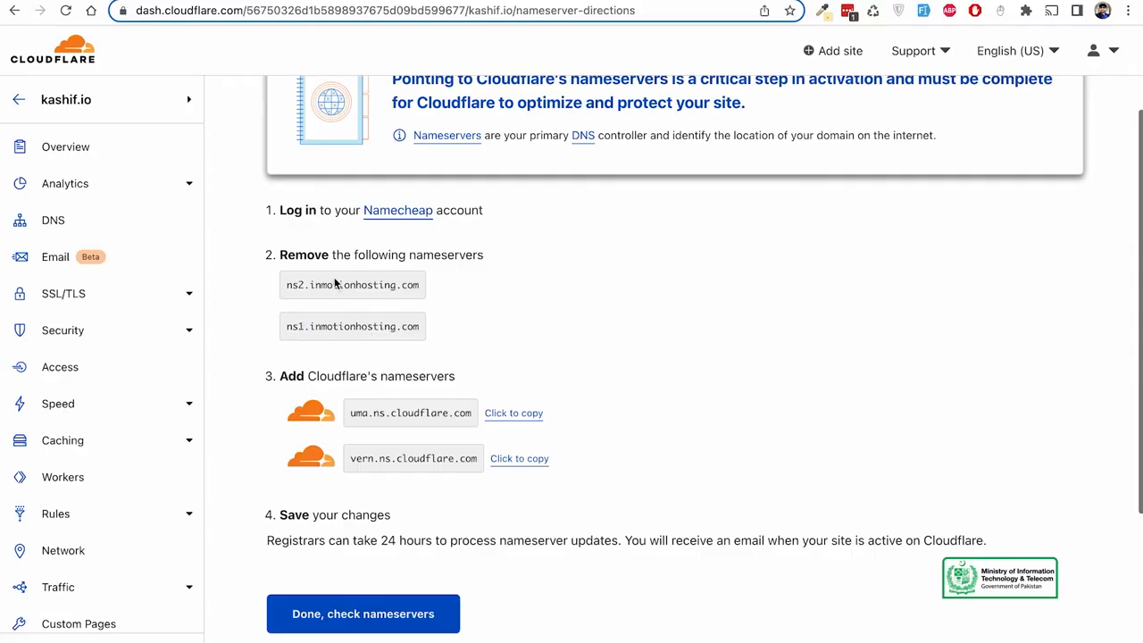
{"action": "left_click_drag", "start_coordinate": [350, 413], "coordinate": [470, 413]}
{"action": "left_click", "coordinate": [527, 424]}
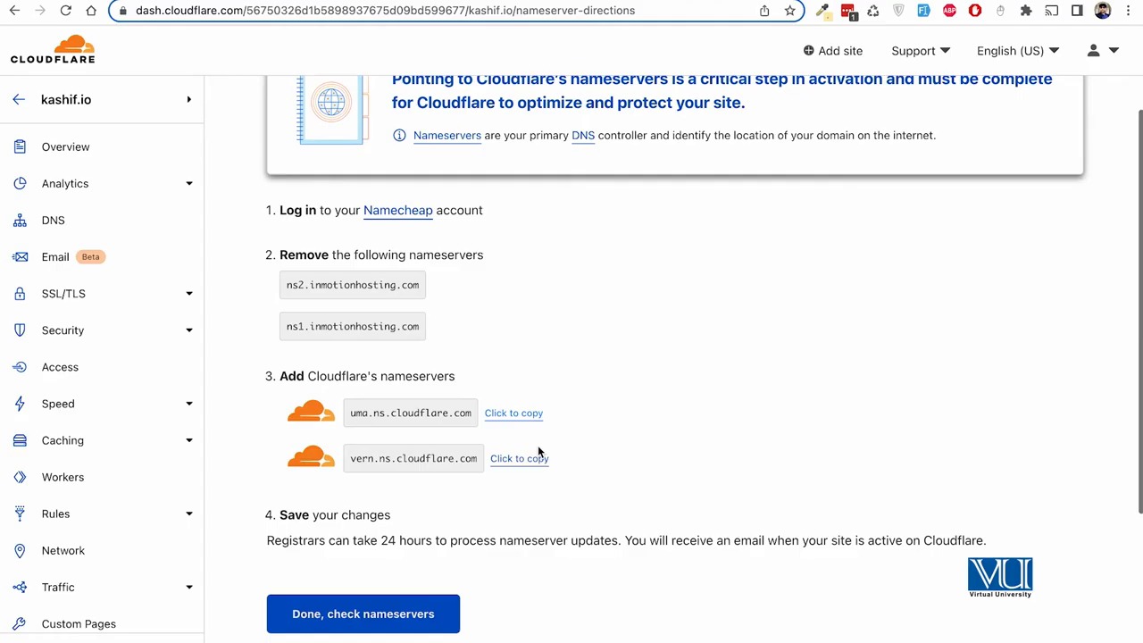
- Request the nameserver check, then review the nameserver setup instructions on the kashif.io overview page
{"action": "left_click", "coordinate": [363, 613]}
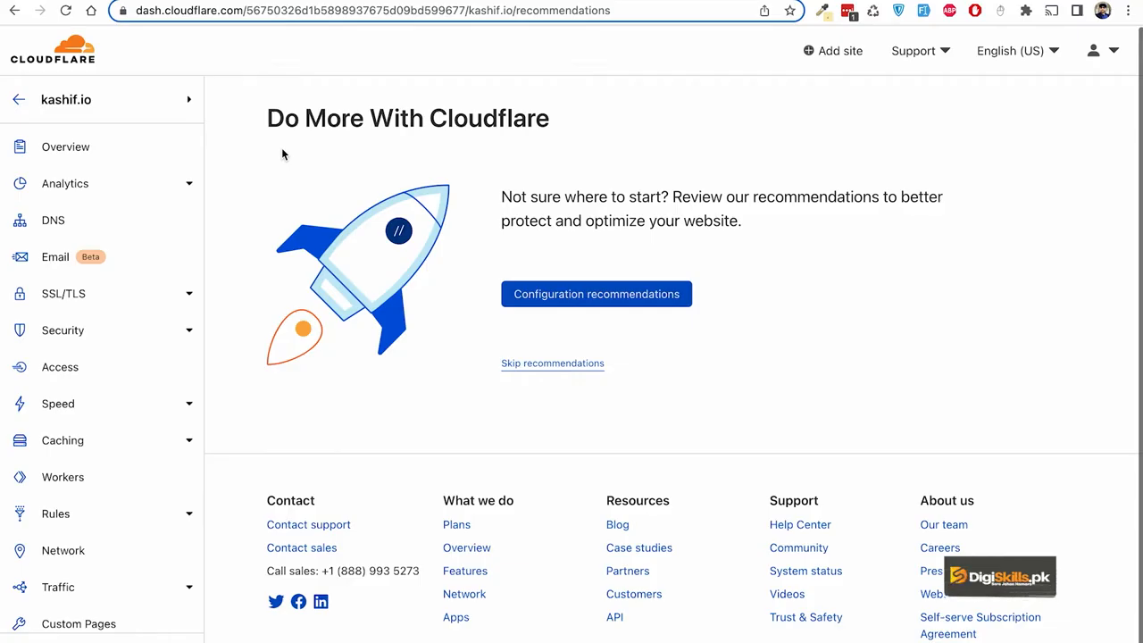
{"action": "left_click", "coordinate": [77, 154]}
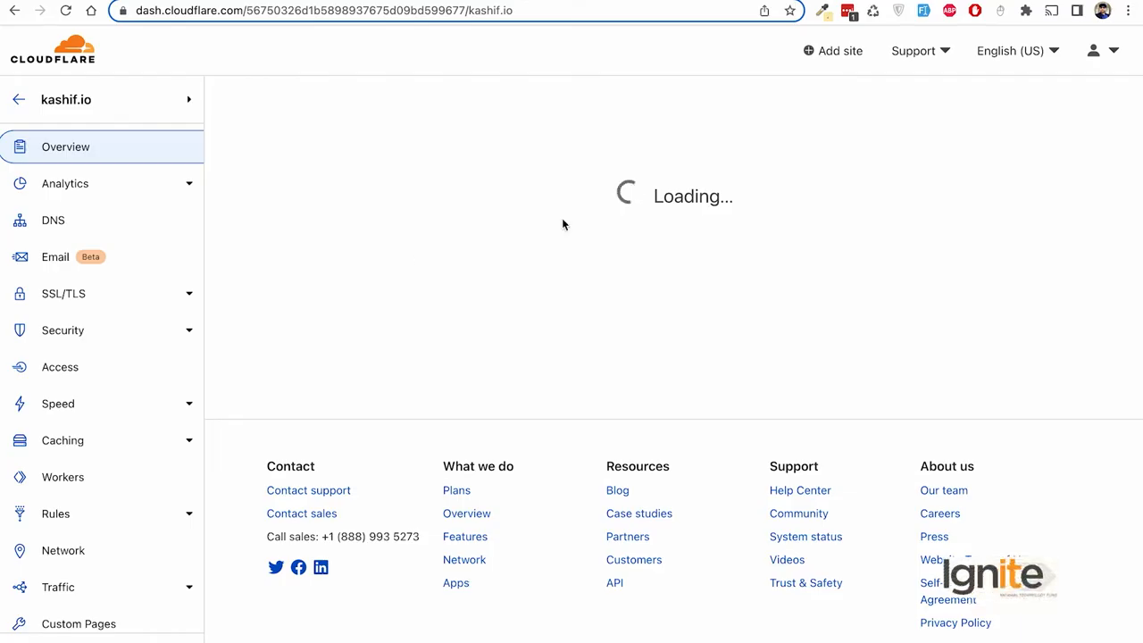
{"action": "scroll", "coordinate": [502, 346], "scroll_direction": "down", "scroll_amount": 1}
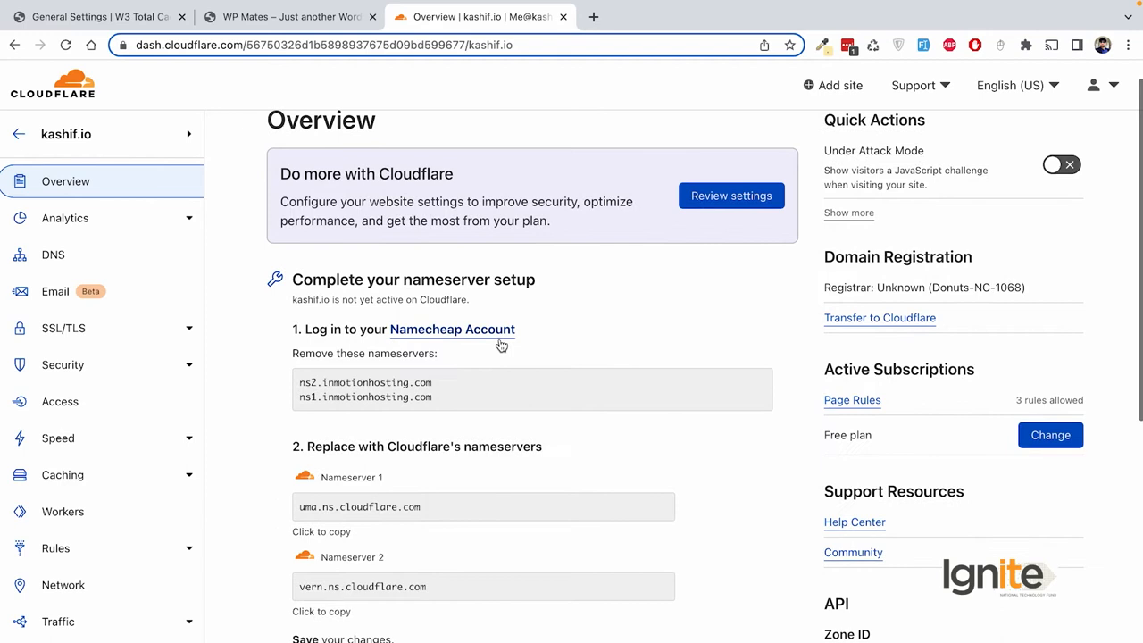
{"action": "scroll", "coordinate": [501, 345], "scroll_direction": "down", "scroll_amount": 3}
{"action": "scroll", "coordinate": [500, 344], "scroll_direction": "up", "scroll_amount": 2}
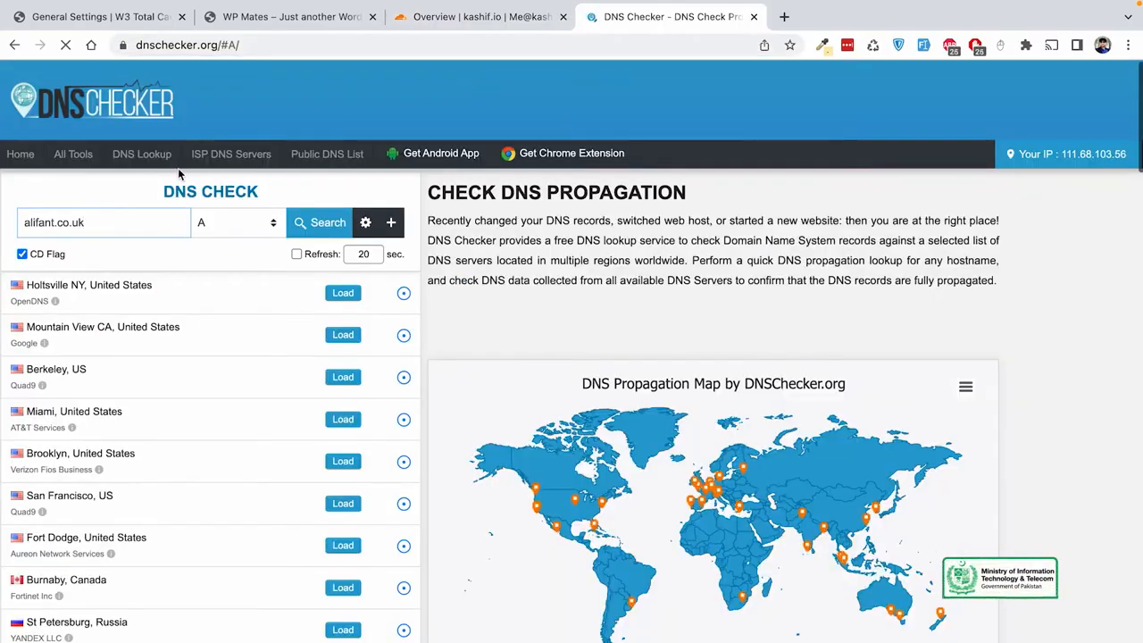
- On dnschecker.org, look up the NS records of kashif.io
{"action": "left_click_drag", "start_coordinate": [100, 220], "coordinate": [0, 227]}
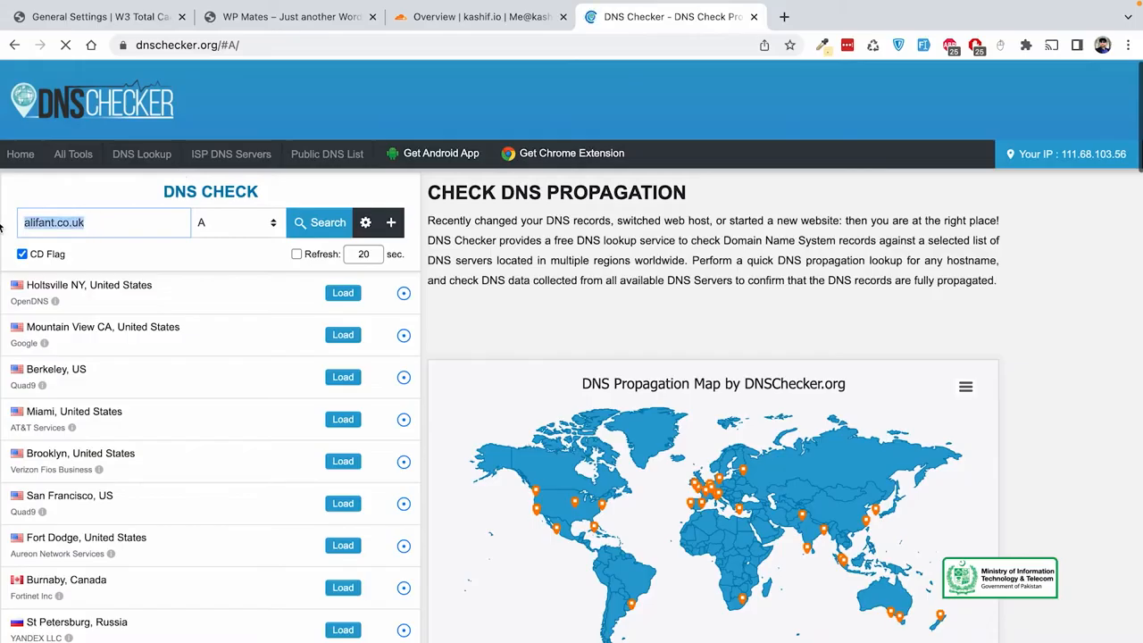
{"action": "type", "text": "kashif.i"}
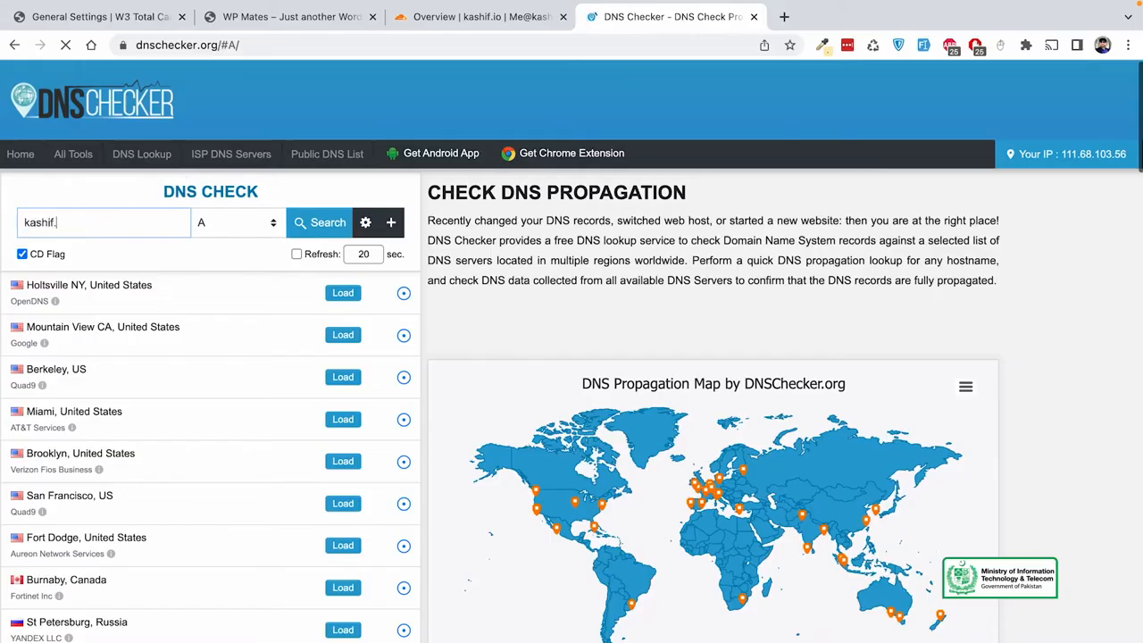
{"action": "type", "text": "o"}
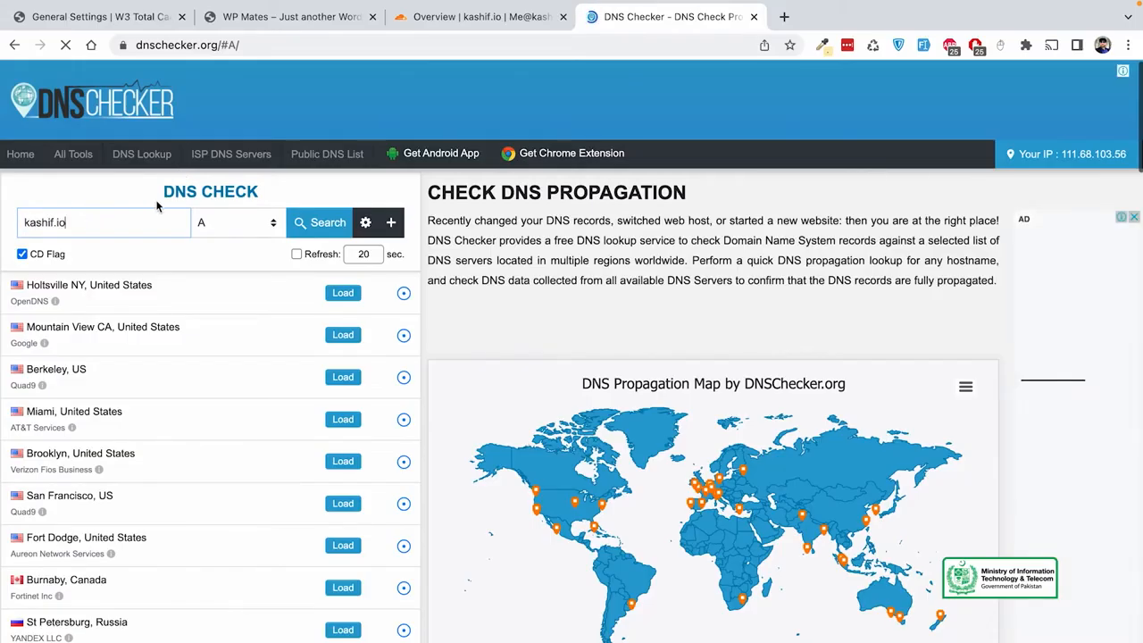
{"action": "left_click", "coordinate": [235, 220]}
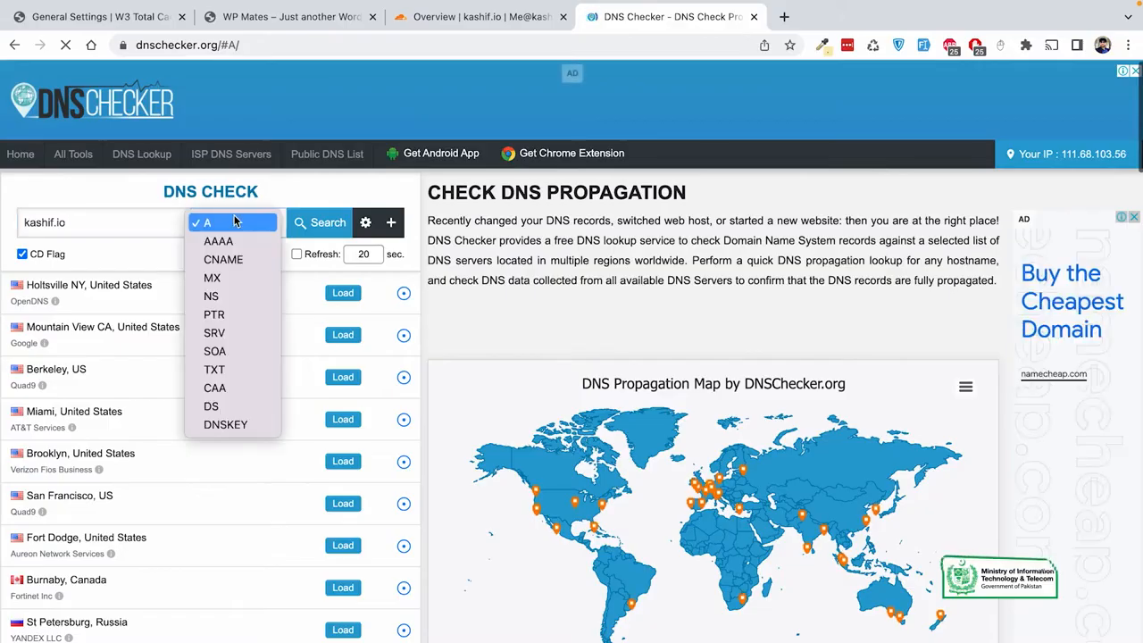
{"action": "left_click", "coordinate": [239, 297]}
{"action": "left_click", "coordinate": [316, 229]}
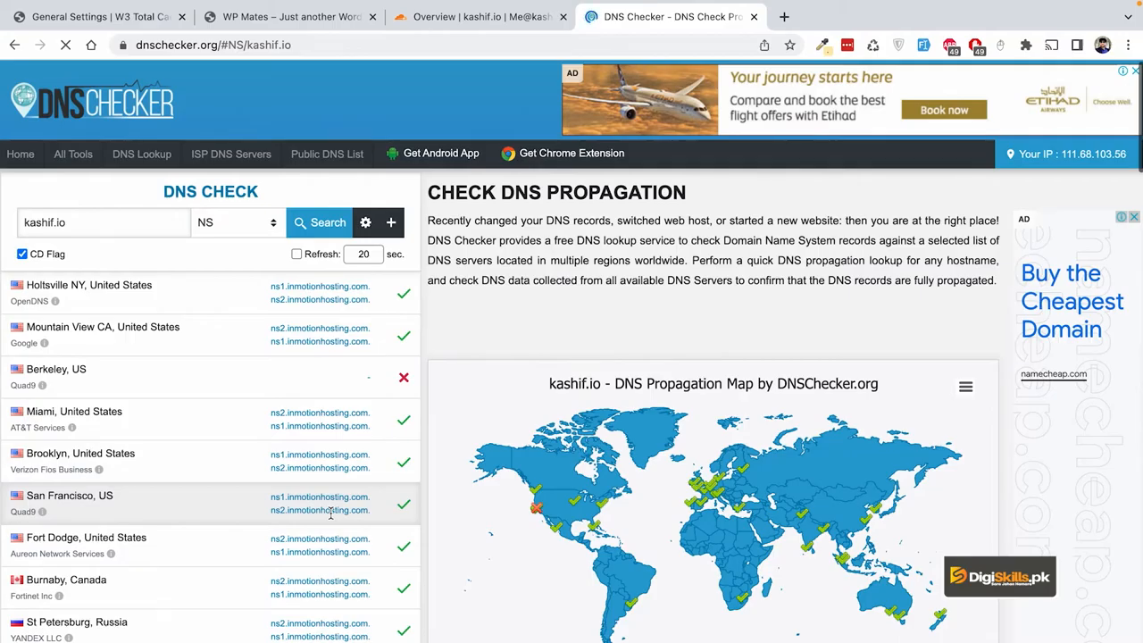
- Copy the wpmates.io address from its website and look up that domain's NS records on dnschecker.org
{"action": "left_click", "coordinate": [284, 18]}
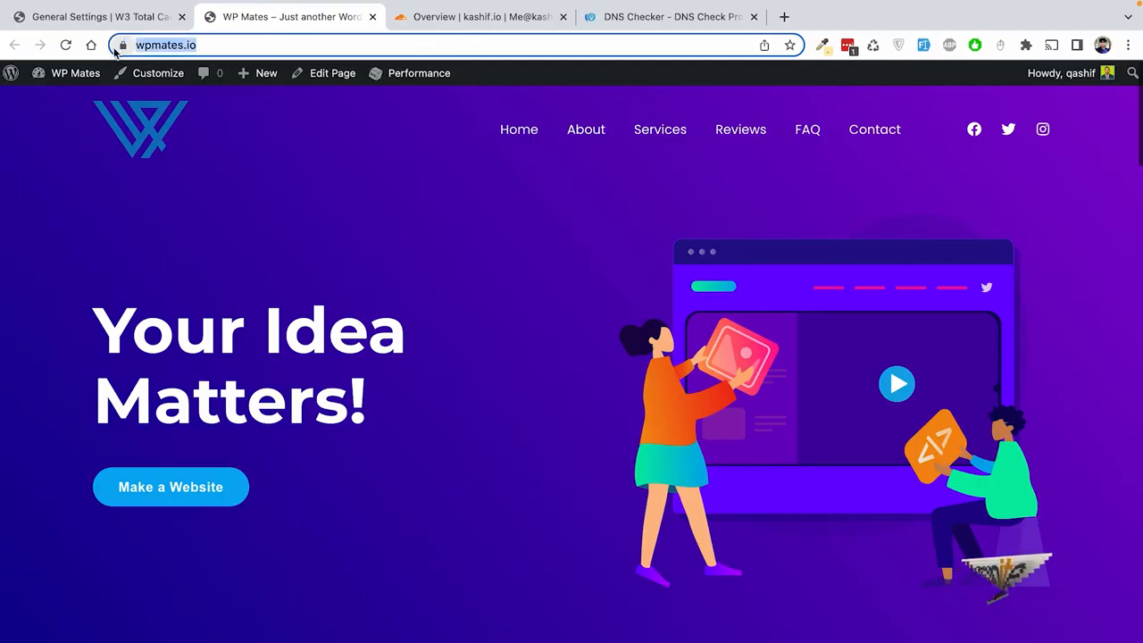
{"action": "left_click", "coordinate": [650, 18]}
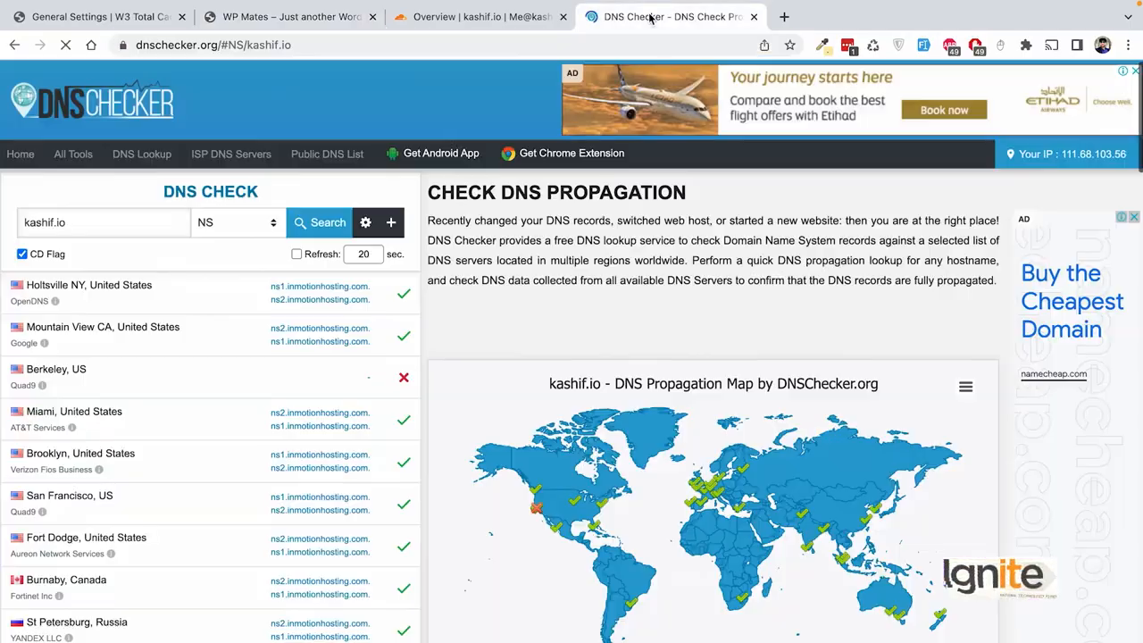
{"action": "left_click_drag", "start_coordinate": [110, 222], "coordinate": [3, 228]}
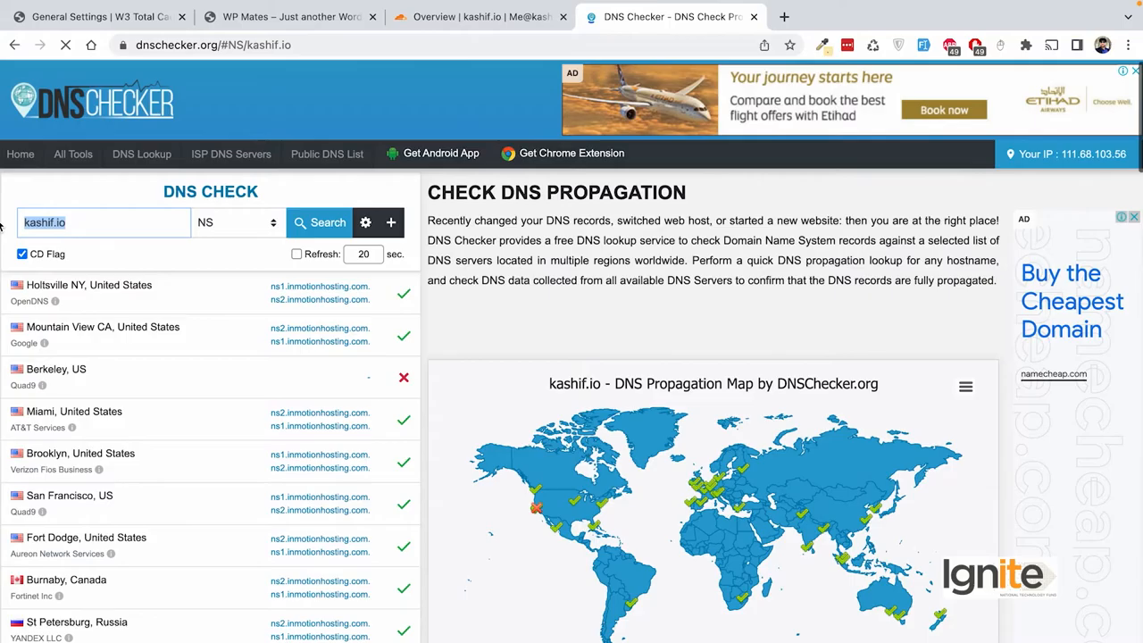
{"action": "key", "text": "ctrl+v"}
{"action": "left_click", "coordinate": [304, 214]}
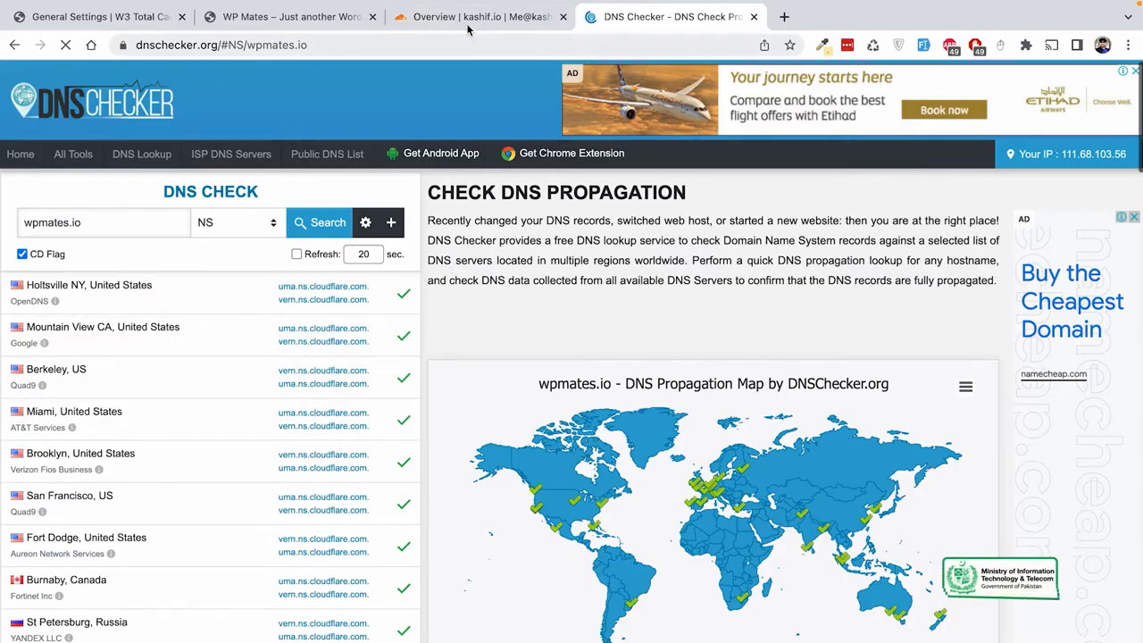
- Switch to Cloudflare, open the wpmates.io site from the account home, and examine its 24-hour traffic statistics
{"action": "key", "text": "ctrl+shift+Tab"}
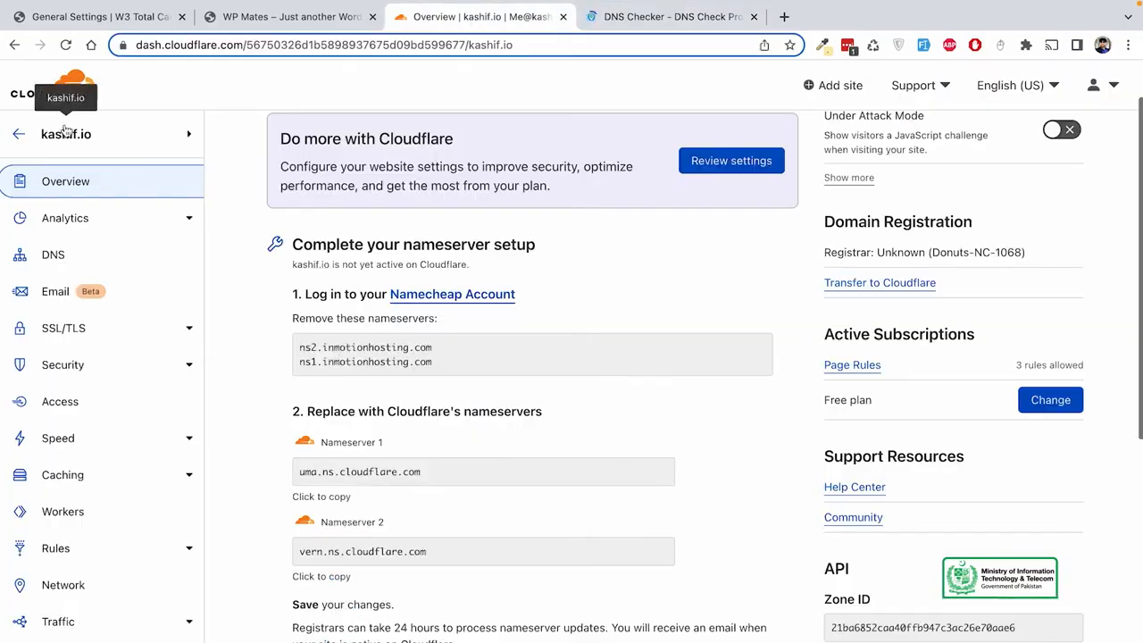
{"action": "left_click", "coordinate": [66, 92]}
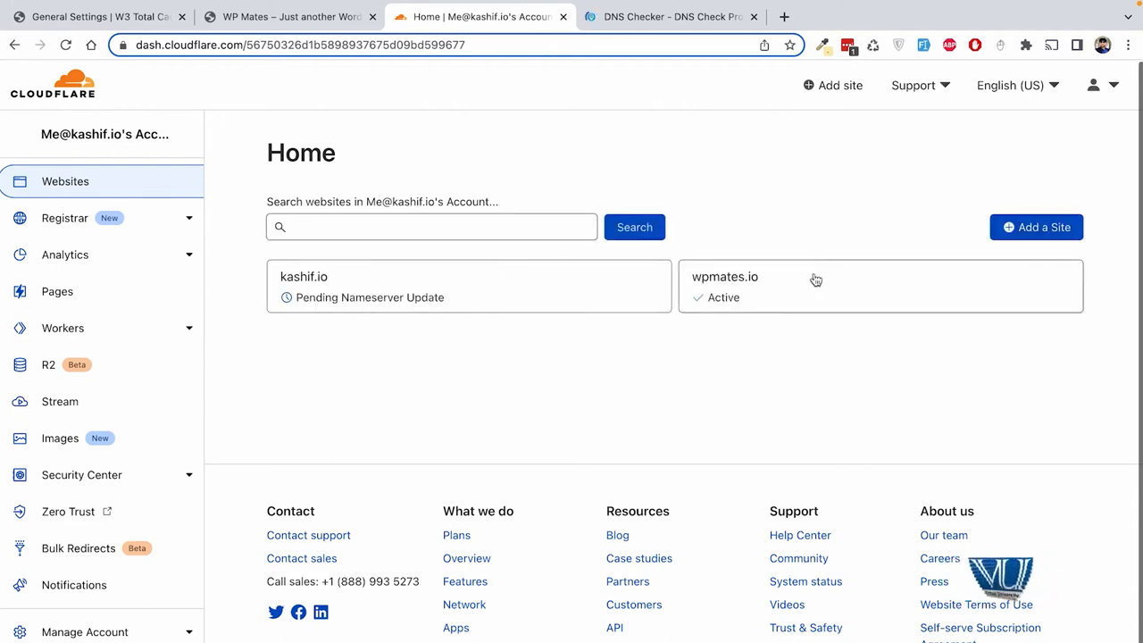
{"action": "left_click", "coordinate": [842, 285]}
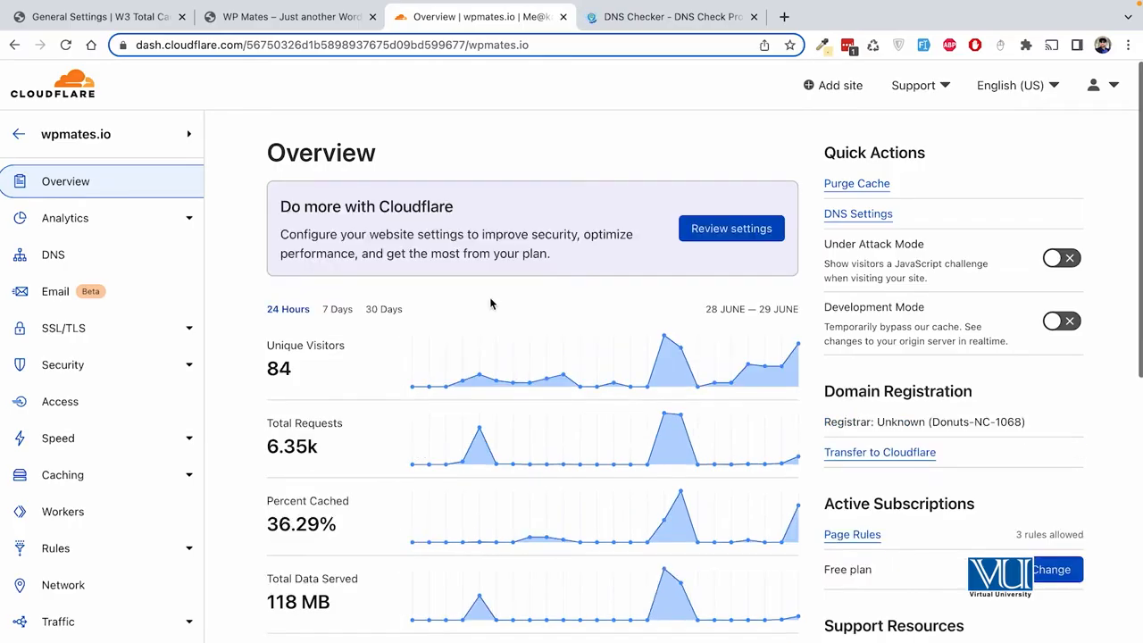
{"action": "scroll", "coordinate": [490, 304], "scroll_direction": "down", "scroll_amount": 2}
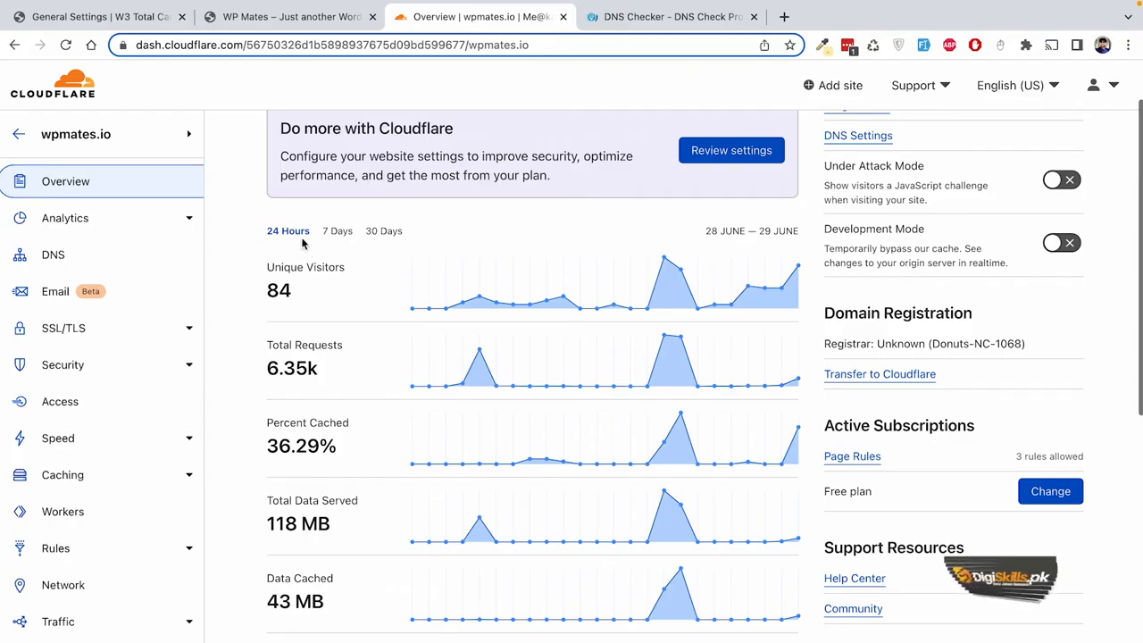
{"action": "scroll", "coordinate": [296, 288], "scroll_direction": "down", "scroll_amount": 2}
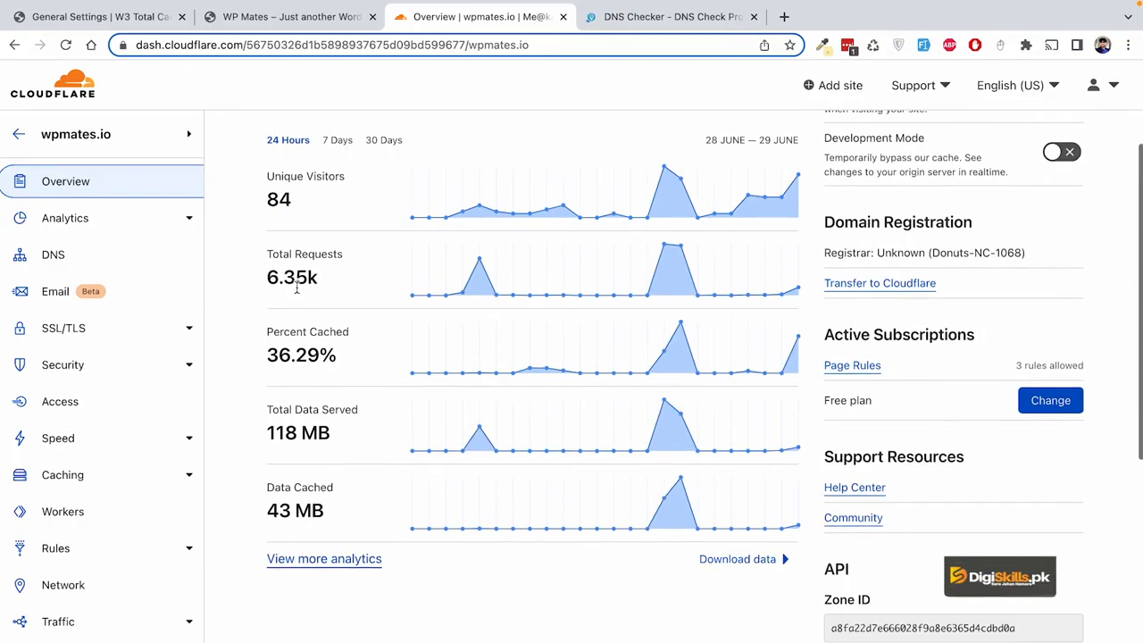
{"action": "scroll", "coordinate": [297, 450], "scroll_direction": "up", "scroll_amount": 2}
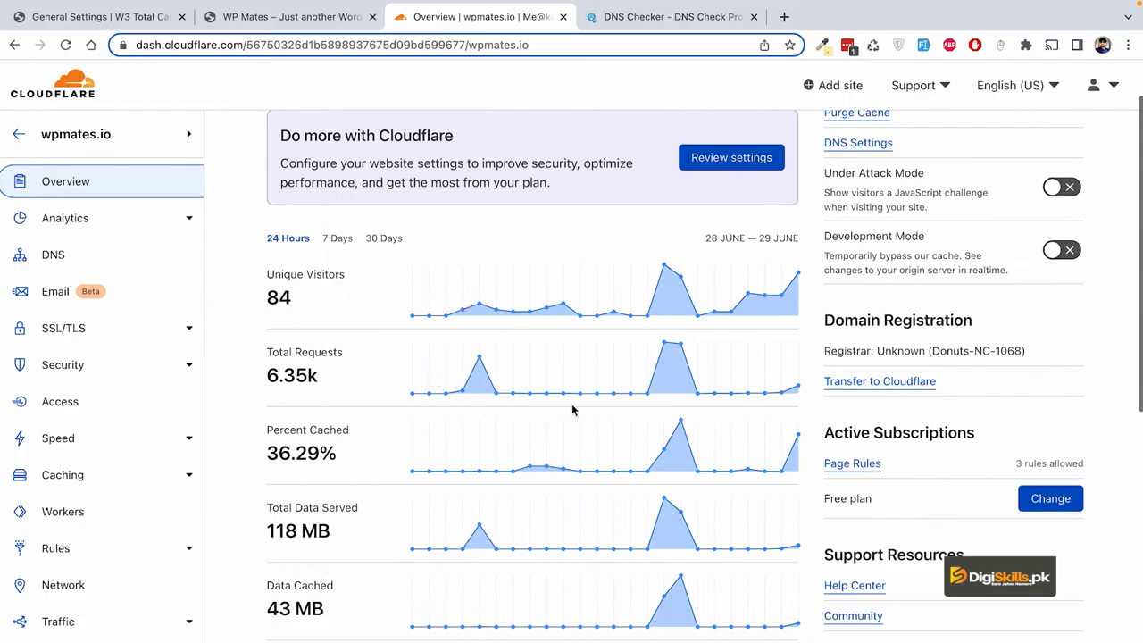
- Open the DNS records of wpmates.io and examine which entries are proxied and which are DNS only
{"action": "left_click", "coordinate": [56, 261]}
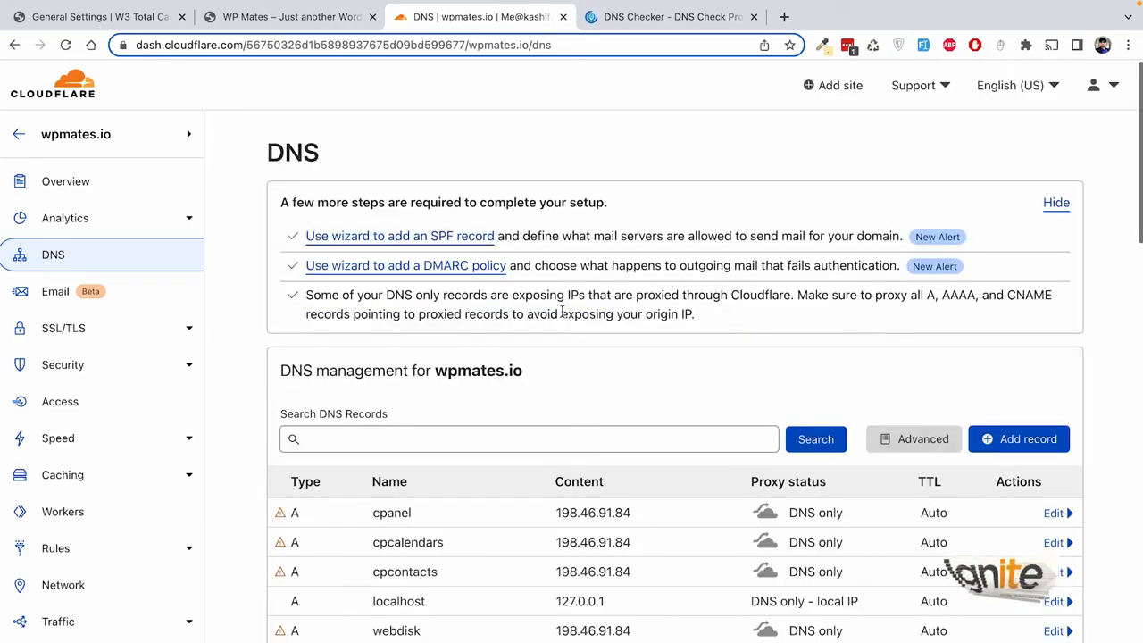
{"action": "scroll", "coordinate": [561, 310], "scroll_direction": "down", "scroll_amount": 5}
{"action": "scroll", "coordinate": [561, 310], "scroll_direction": "down", "scroll_amount": 2}
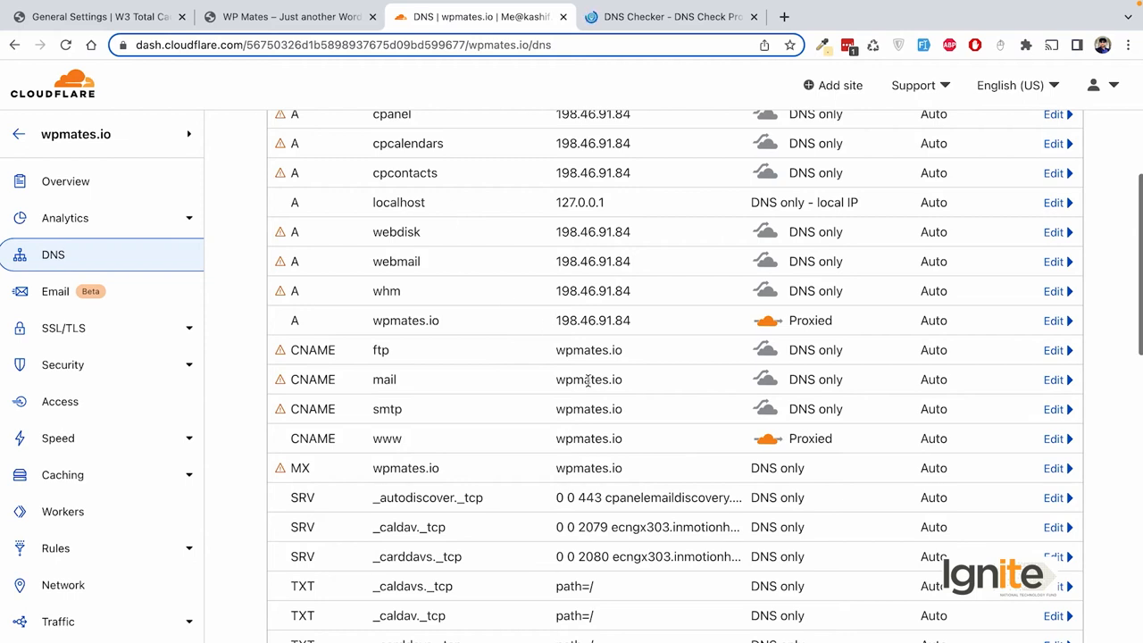
{"action": "scroll", "coordinate": [588, 381], "scroll_direction": "down", "scroll_amount": 2}
{"action": "scroll", "coordinate": [681, 342], "scroll_direction": "up", "scroll_amount": 2}
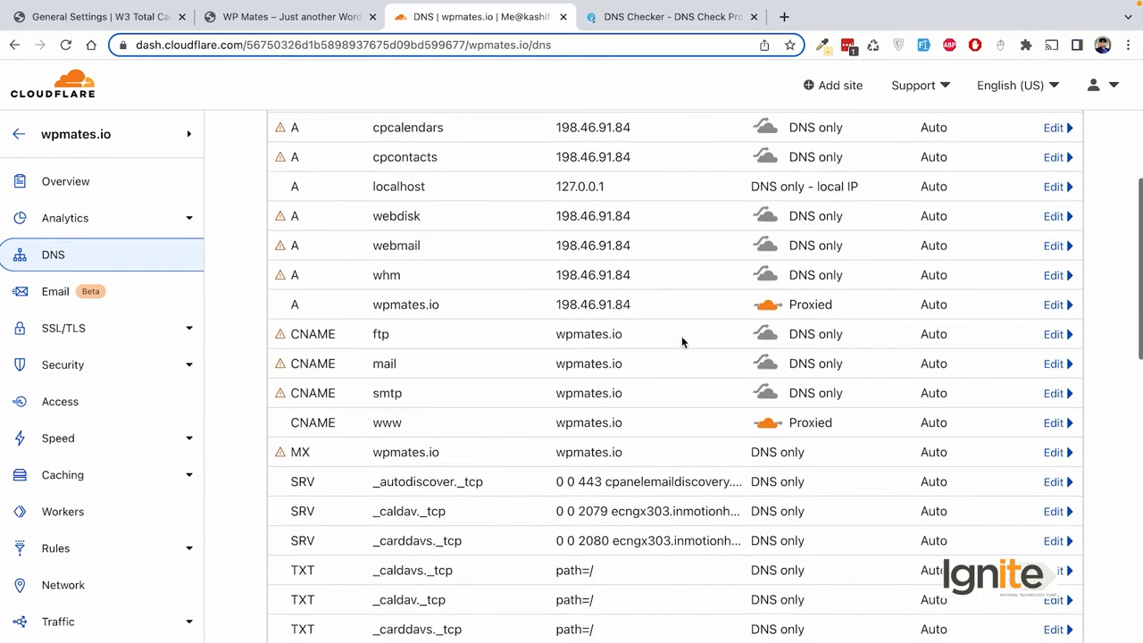
{"action": "scroll", "coordinate": [752, 312], "scroll_direction": "up", "scroll_amount": 1}
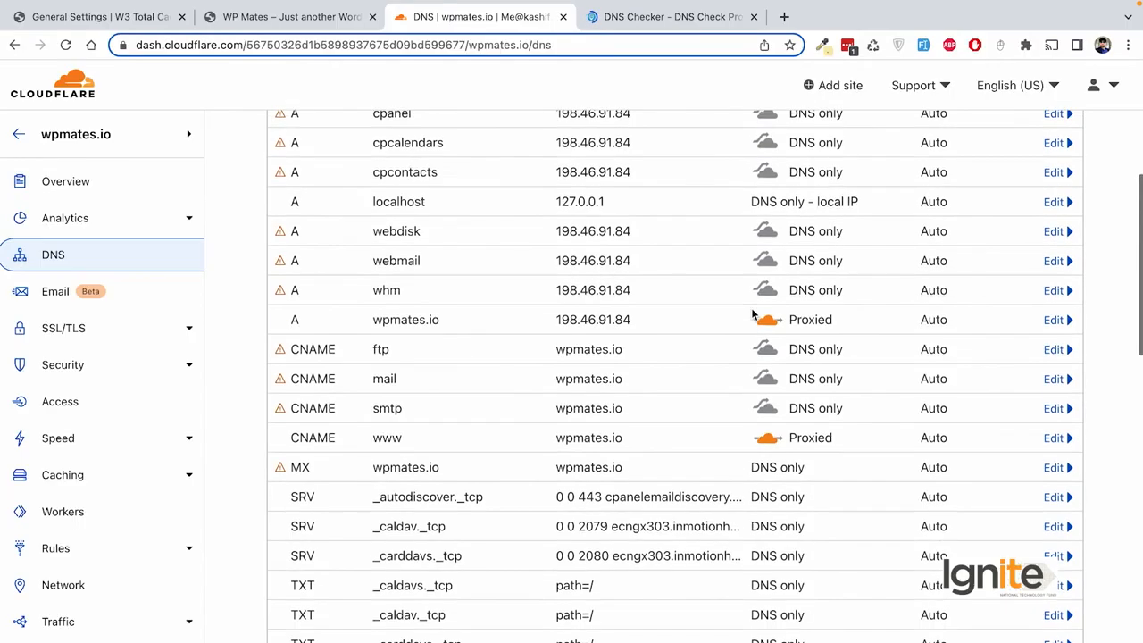
{"action": "double_click", "coordinate": [796, 323]}
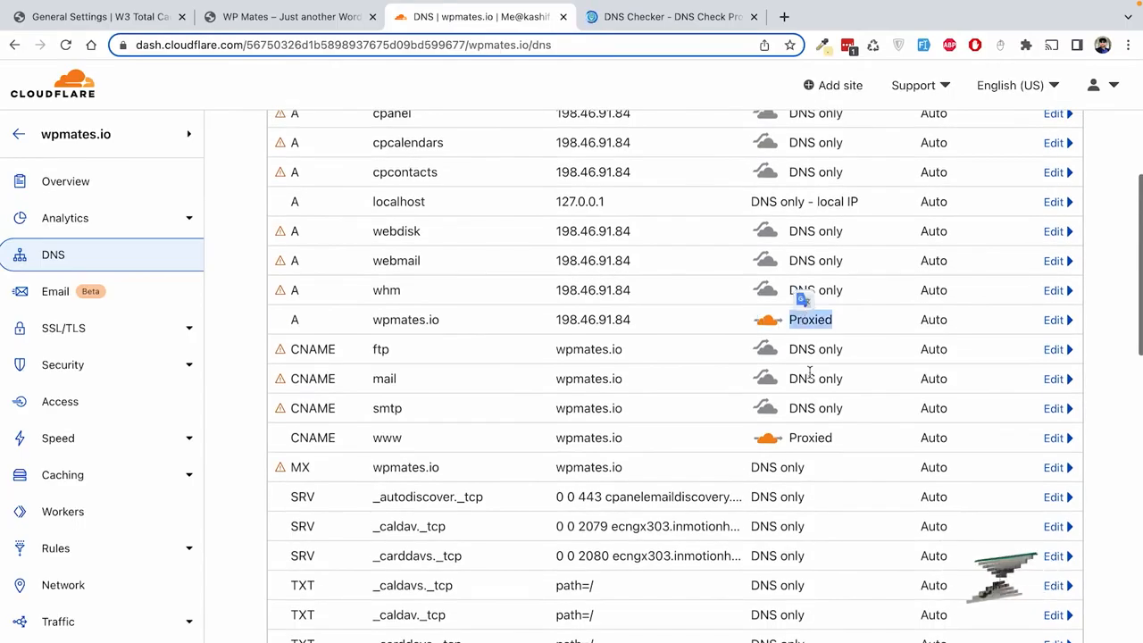
{"action": "left_click", "coordinate": [809, 293]}
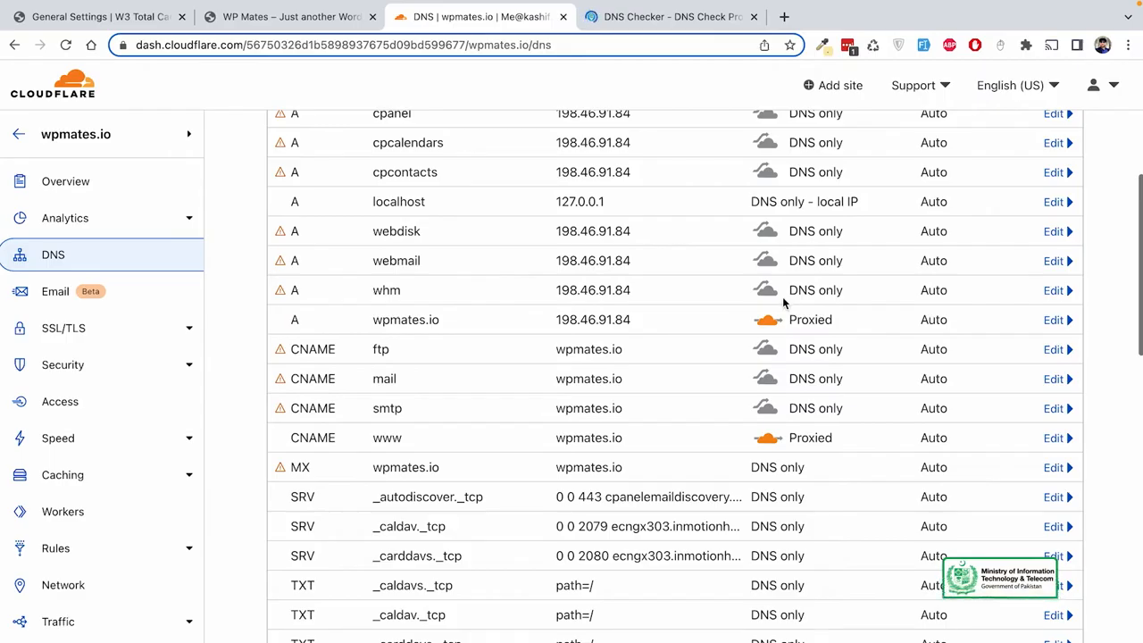
- Compare the IP address and proxy status of the whm A record with those of the wpmates.io A record
{"action": "left_click_drag", "start_coordinate": [556, 295], "coordinate": [631, 284]}
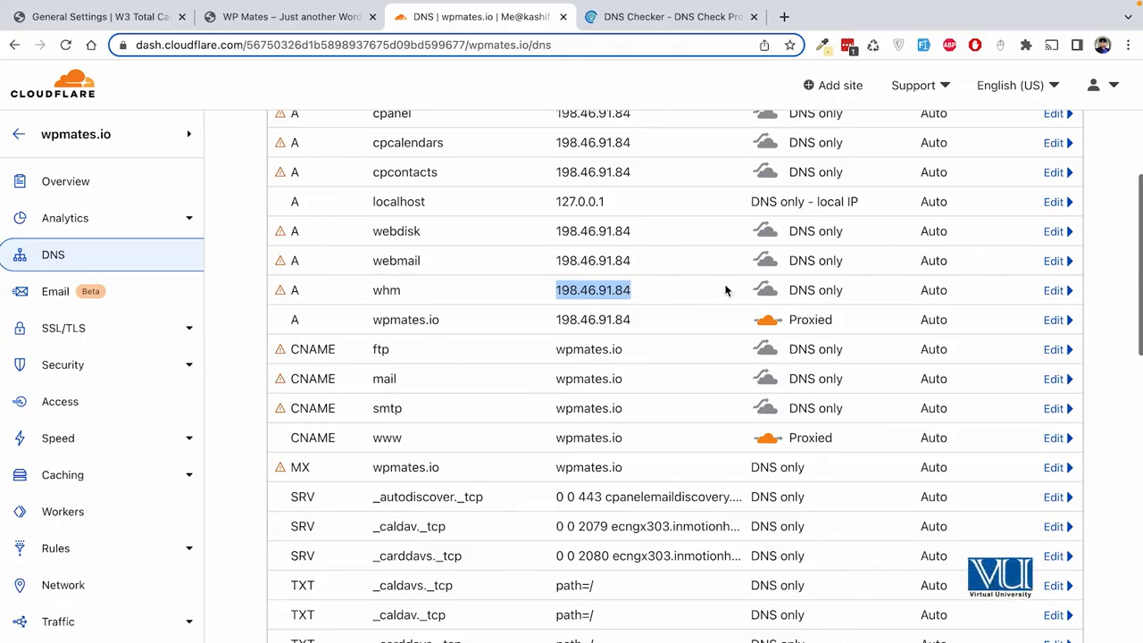
{"action": "left_click", "coordinate": [565, 289]}
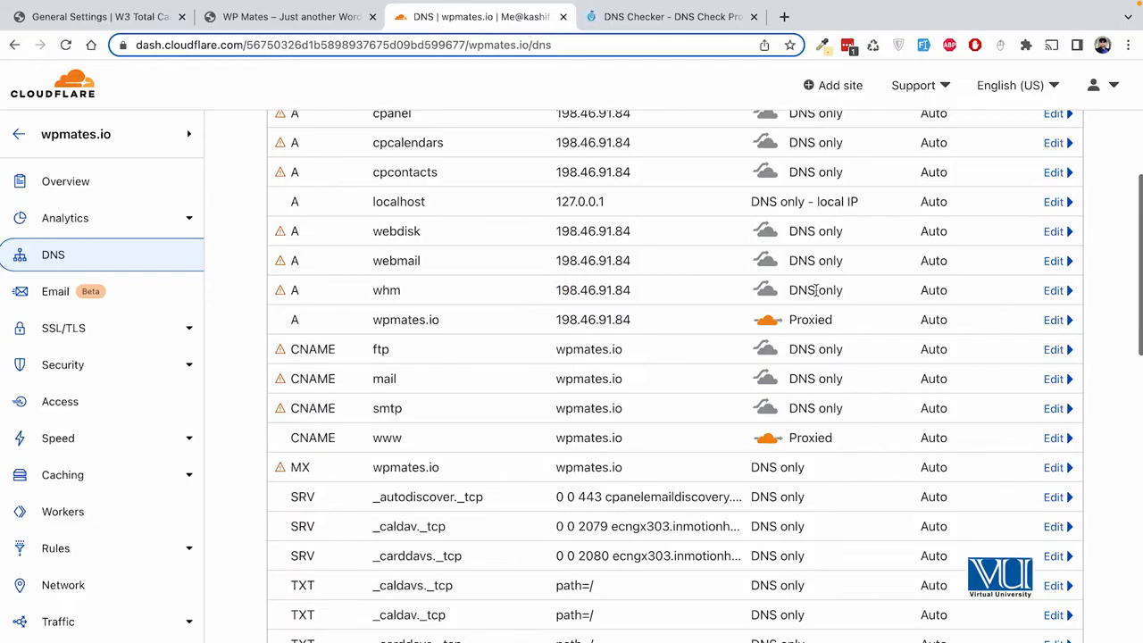
{"action": "left_click_drag", "start_coordinate": [846, 293], "coordinate": [785, 329]}
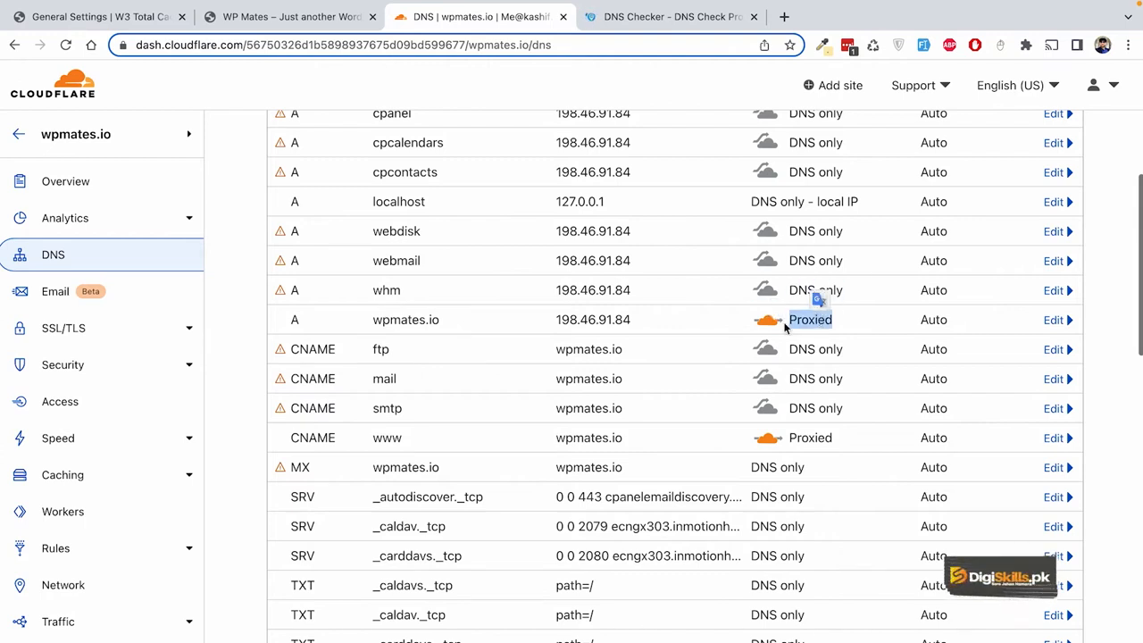
{"action": "left_click", "coordinate": [436, 320]}
{"action": "left_click_drag", "start_coordinate": [374, 320], "coordinate": [451, 322]}
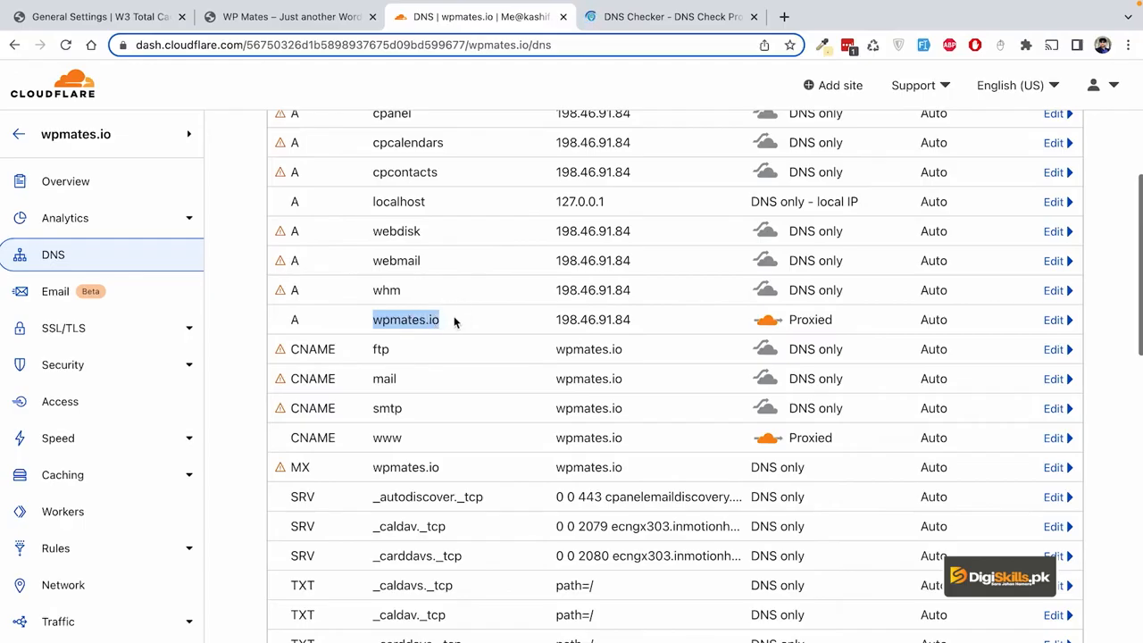
{"action": "left_click", "coordinate": [405, 313]}
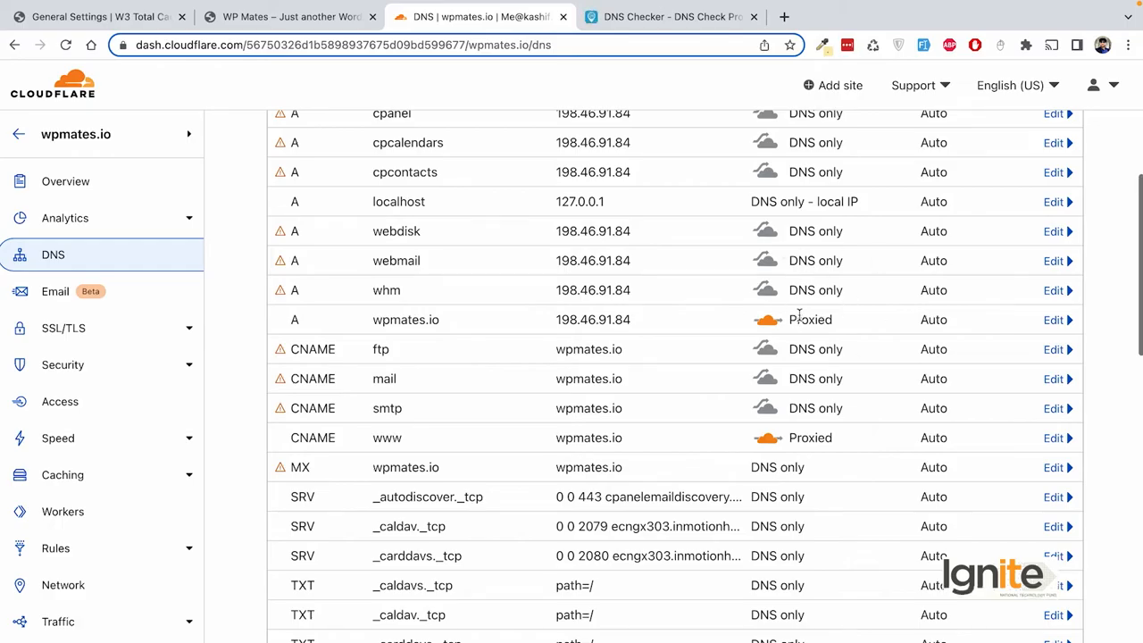
- Try toggling the proxy of the wpmates.io A record to DNS only and back to Proxied, and discard the edit
{"action": "left_click", "coordinate": [1053, 321]}
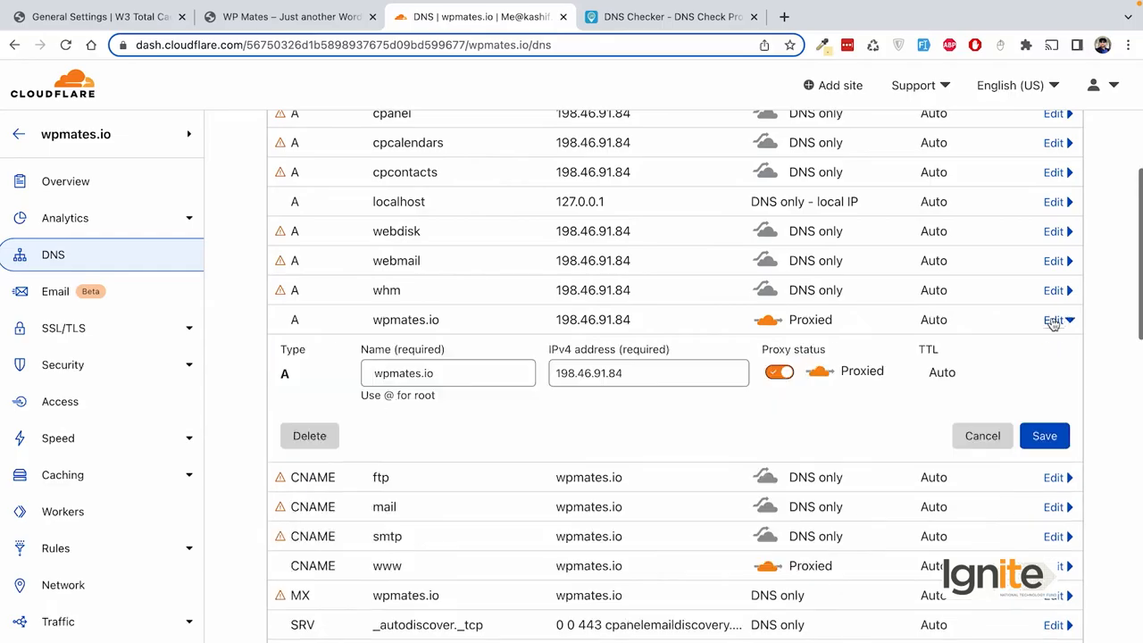
{"action": "left_click", "coordinate": [777, 375]}
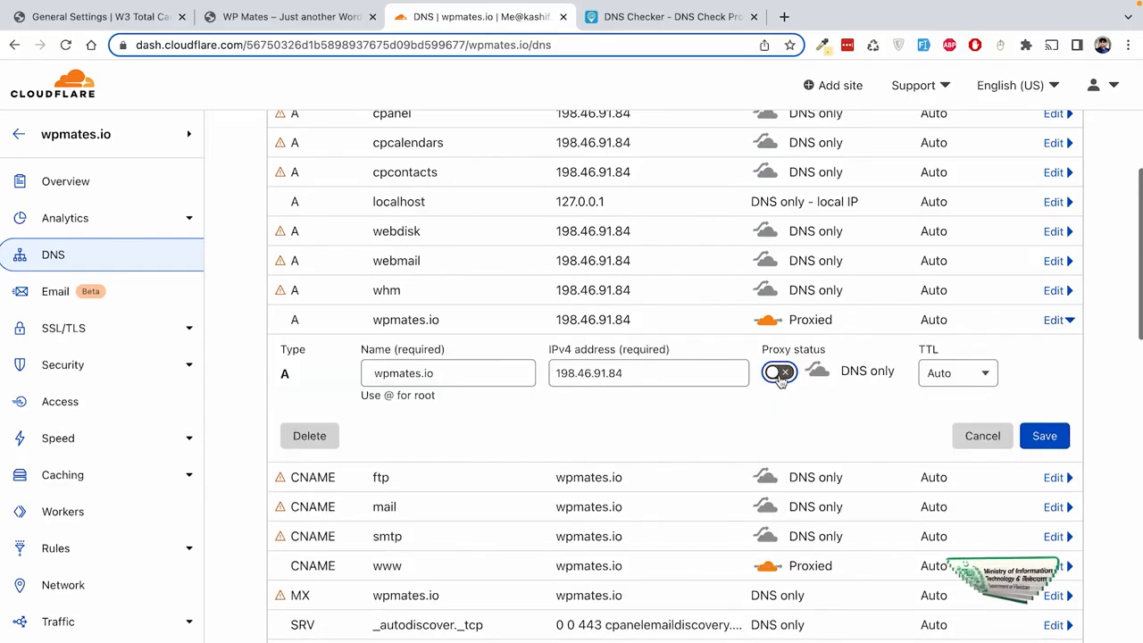
{"action": "left_click", "coordinate": [779, 374]}
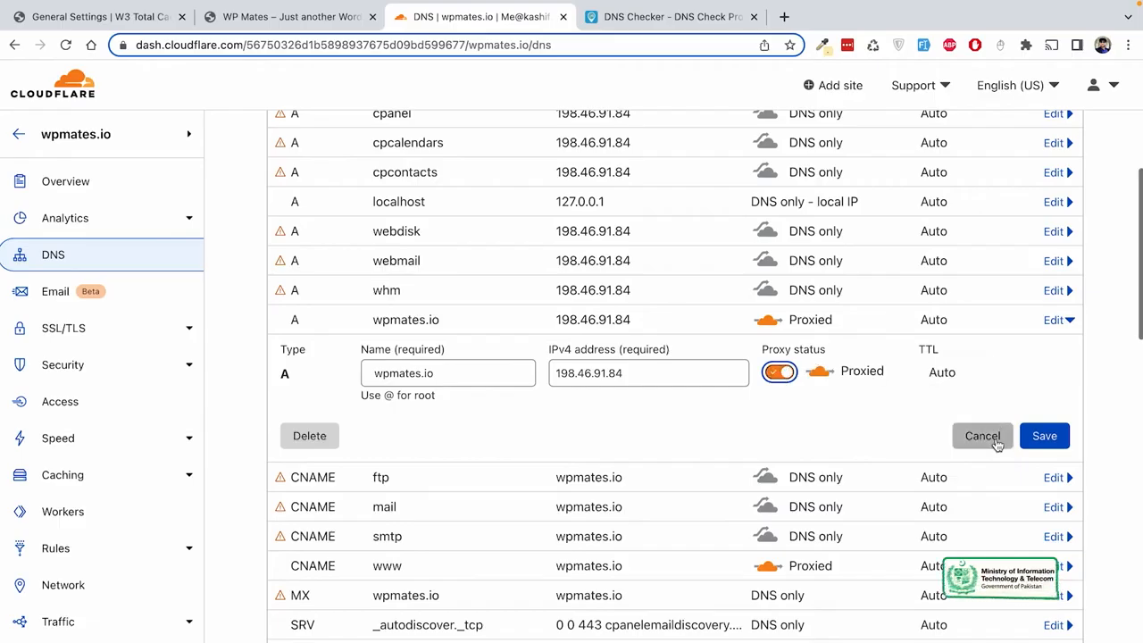
{"action": "left_click", "coordinate": [983, 436]}
- Review the SSL/TLS encryption modes and the SSL/TLS Recommender for wpmates.io, and open the site's Security section
{"action": "left_click", "coordinate": [79, 328]}
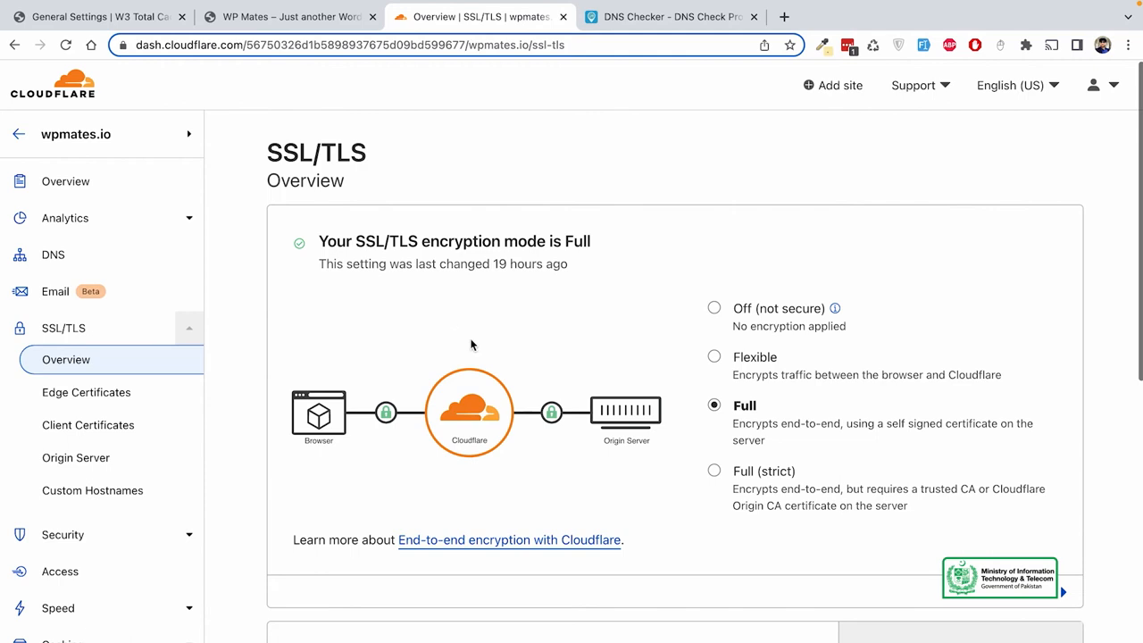
{"action": "scroll", "coordinate": [472, 345], "scroll_direction": "down", "scroll_amount": 2}
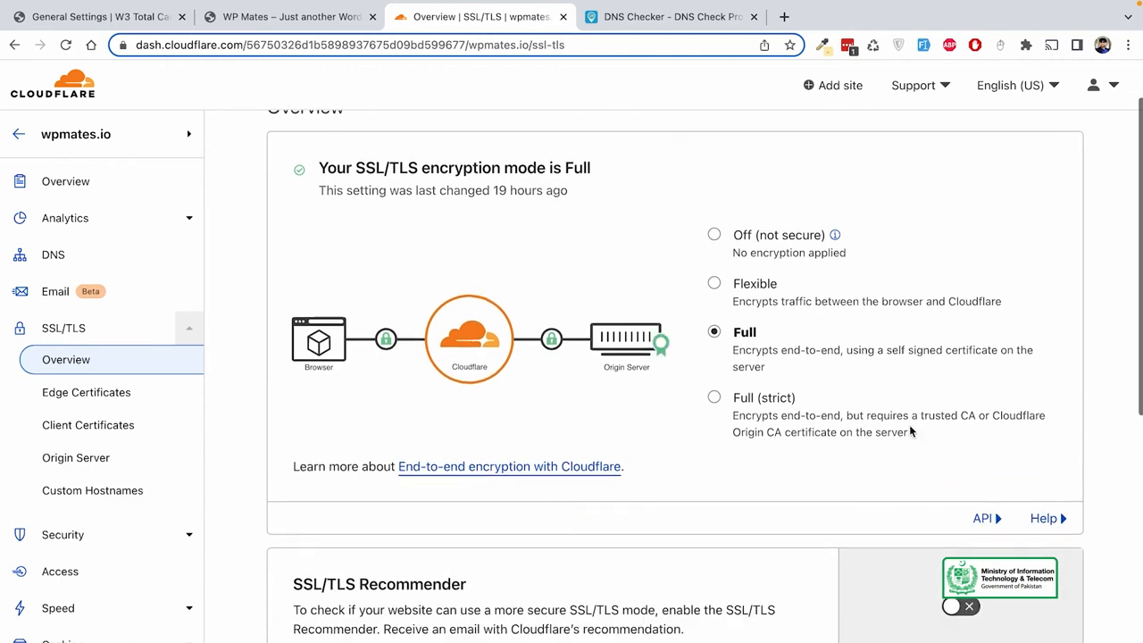
{"action": "scroll", "coordinate": [910, 431], "scroll_direction": "down", "scroll_amount": 1}
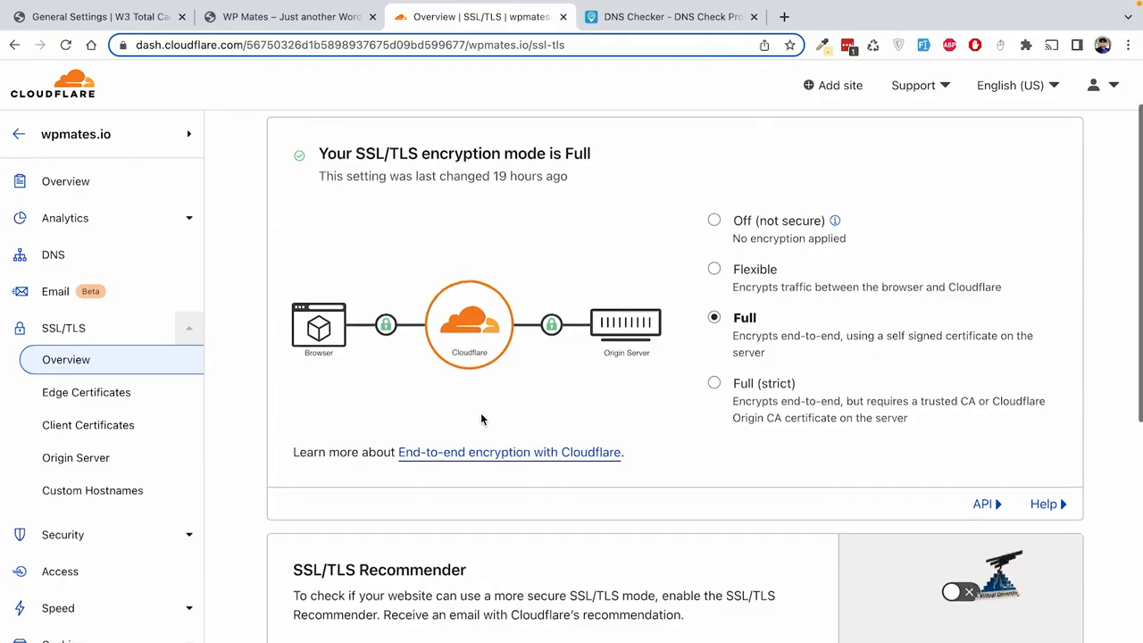
{"action": "scroll", "coordinate": [480, 415], "scroll_direction": "down", "scroll_amount": 1}
{"action": "scroll", "coordinate": [481, 412], "scroll_direction": "down", "scroll_amount": 1}
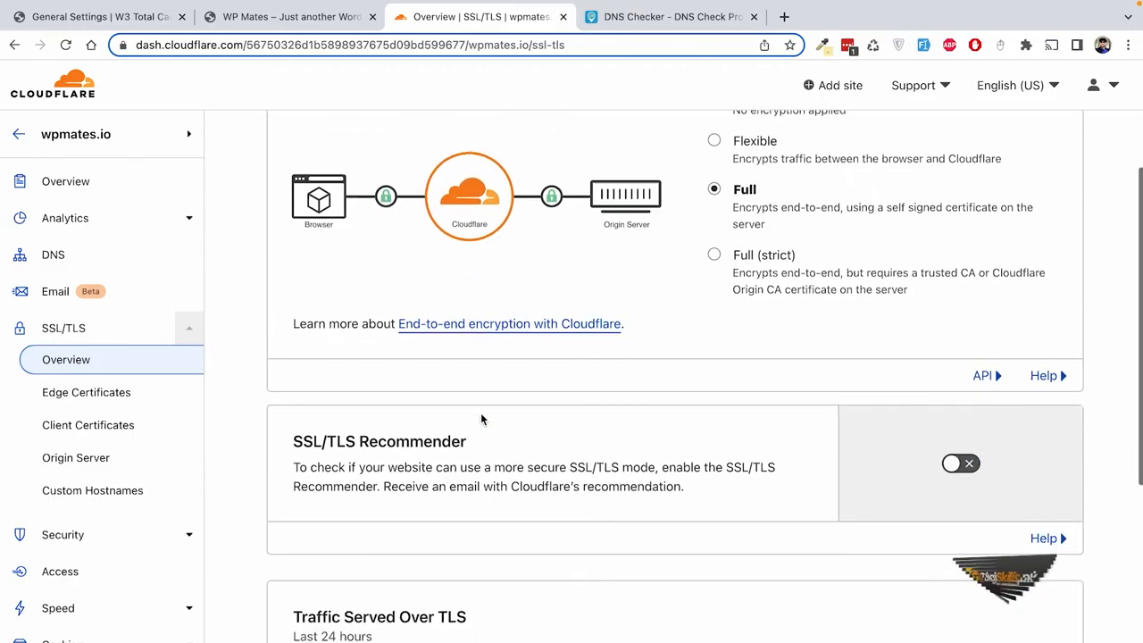
{"action": "left_click", "coordinate": [92, 537]}
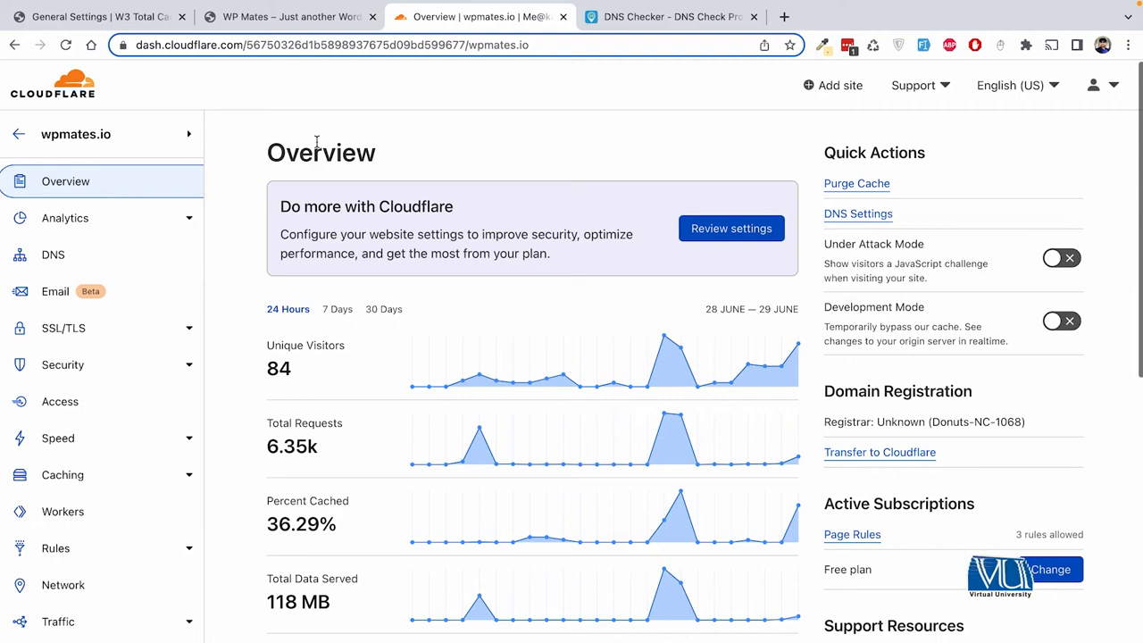
- On the wpmates.io overview page, examine the 24-hour charts for visitors, requests, cached percentage and data served
{"action": "double_click", "coordinate": [337, 145]}
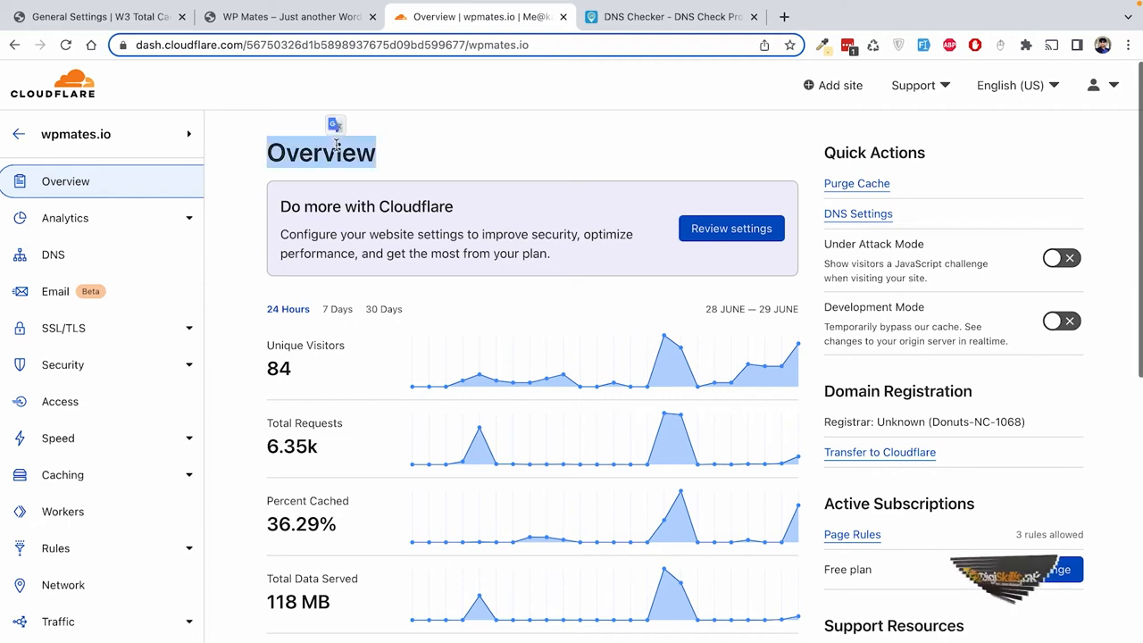
{"action": "left_click", "coordinate": [461, 168]}
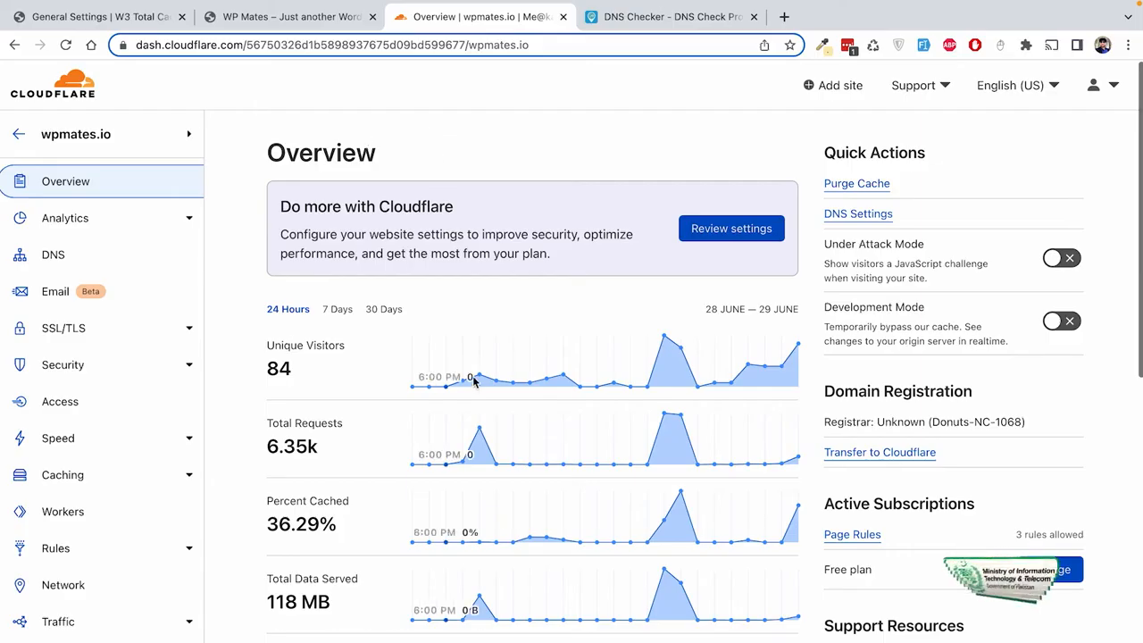
{"action": "scroll", "coordinate": [475, 386], "scroll_direction": "down", "scroll_amount": 2}
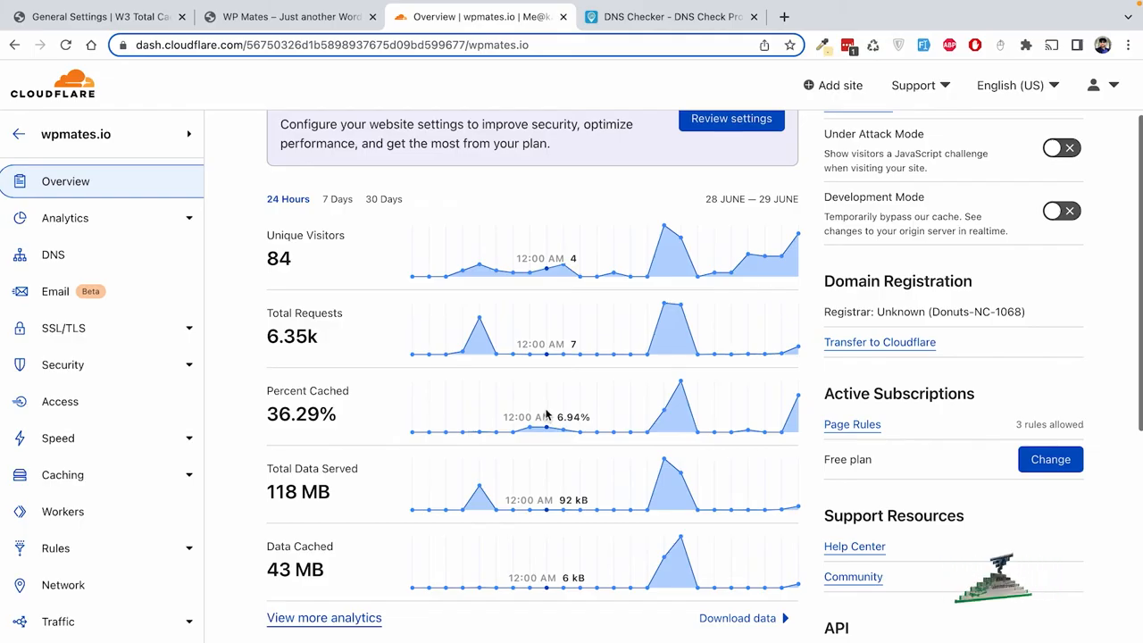
{"action": "scroll", "coordinate": [542, 399], "scroll_direction": "down", "scroll_amount": 1}
{"action": "scroll", "coordinate": [542, 399], "scroll_direction": "up", "scroll_amount": 2}
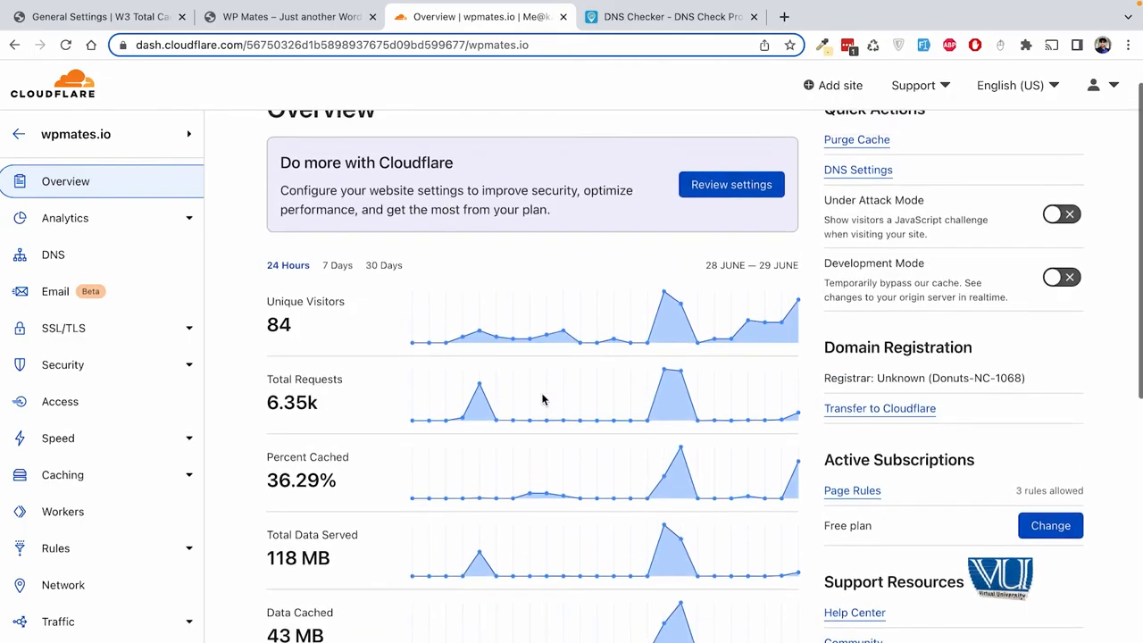
{"action": "scroll", "coordinate": [542, 399], "scroll_direction": "down", "scroll_amount": 1}
- Review the wpmates.io caching configuration, including Purge Cache, Caching Level, Browser Cache TTL, CSAM Scanning Tool and Crawler Hints
{"action": "scroll", "coordinate": [76, 402], "scroll_direction": "down", "scroll_amount": 1}
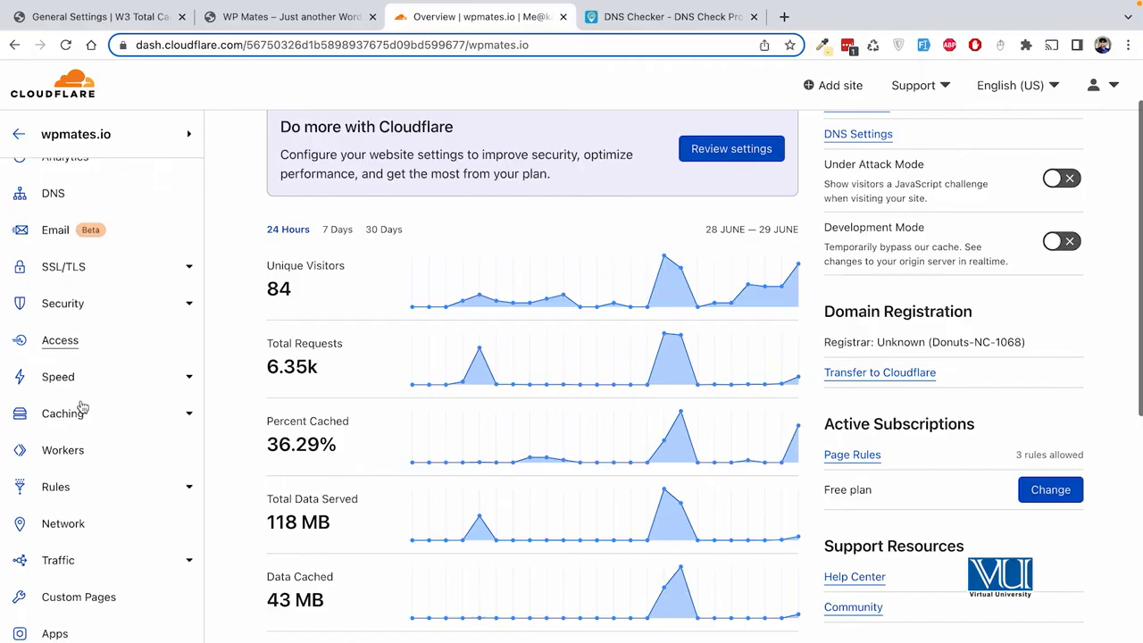
{"action": "left_click", "coordinate": [63, 420]}
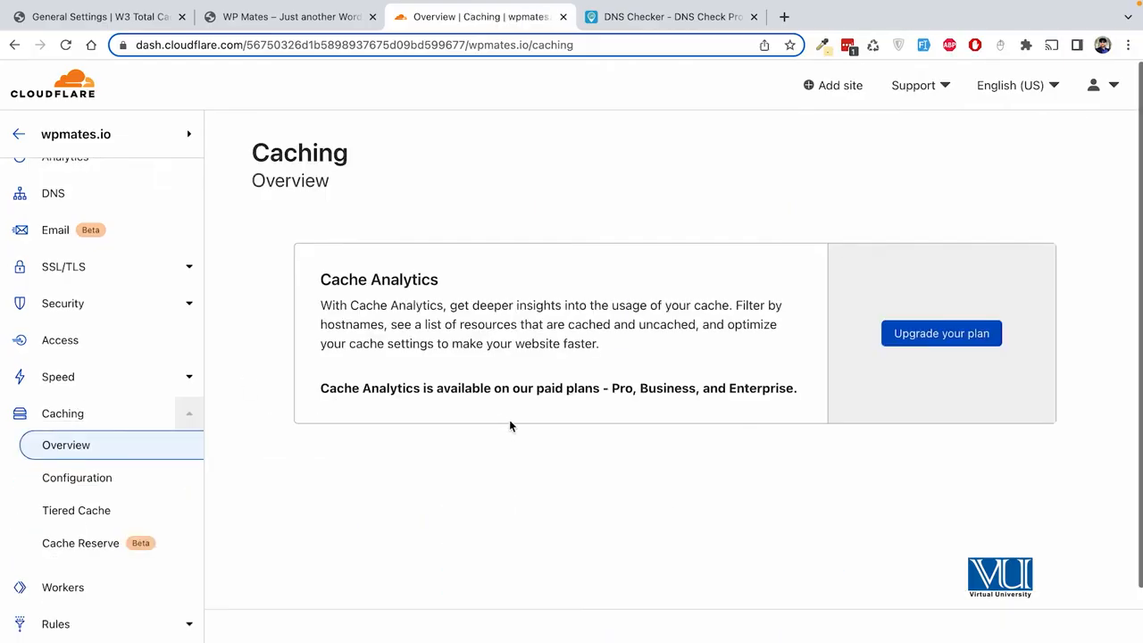
{"action": "scroll", "coordinate": [509, 426], "scroll_direction": "down", "scroll_amount": 1}
{"action": "left_click", "coordinate": [94, 474]}
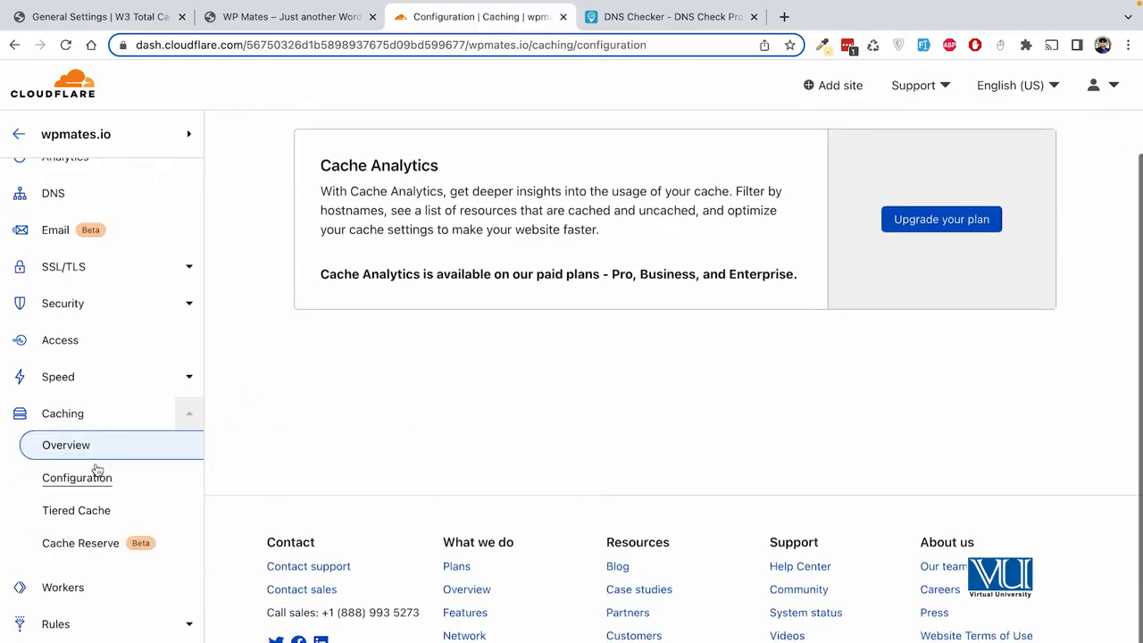
{"action": "scroll", "coordinate": [461, 419], "scroll_direction": "down", "scroll_amount": 4}
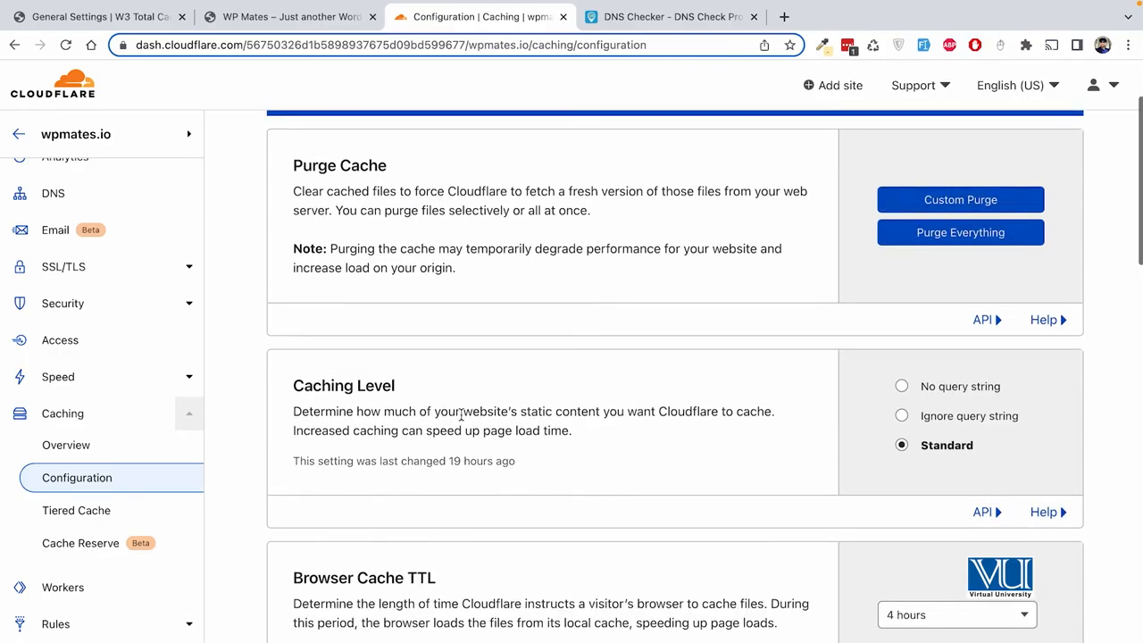
{"action": "scroll", "coordinate": [462, 420], "scroll_direction": "down", "scroll_amount": 5}
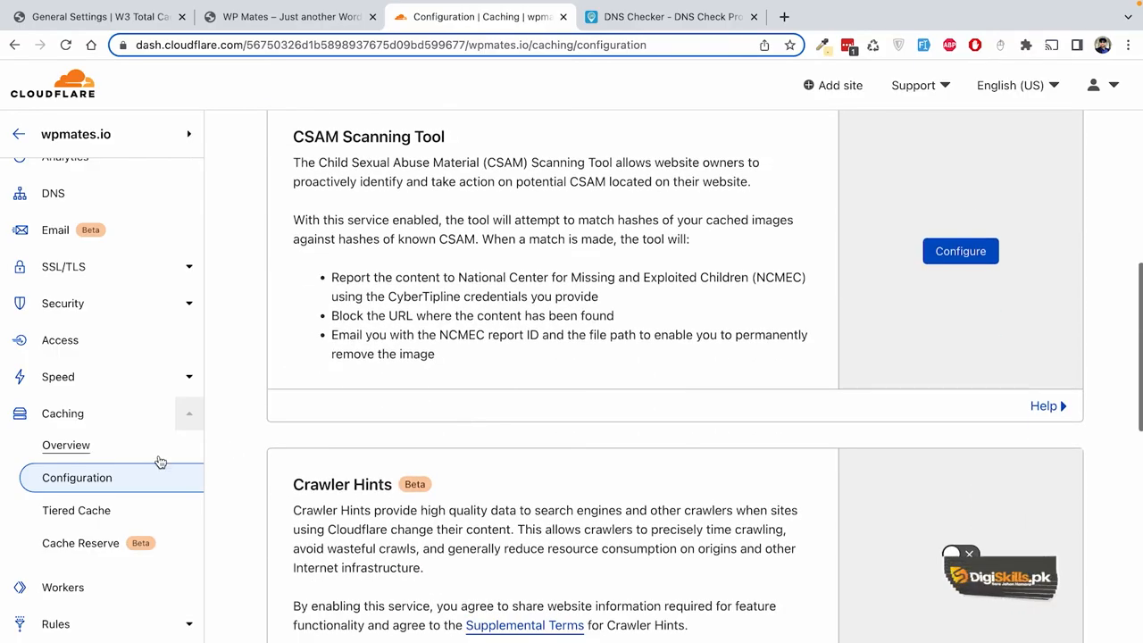
- Review the Page Rules of wpmates.io, examining the URL and settings of the existing wp-login.php rule, and look over the remaining site sections
{"action": "left_click", "coordinate": [56, 623]}
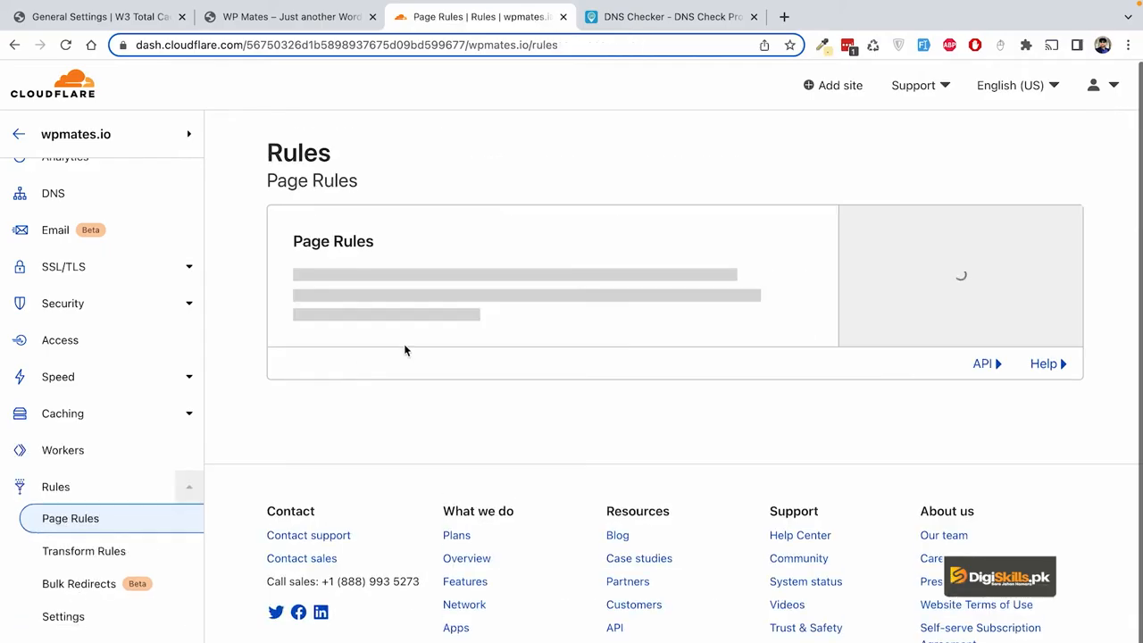
{"action": "scroll", "coordinate": [496, 343], "scroll_direction": "down", "scroll_amount": 1}
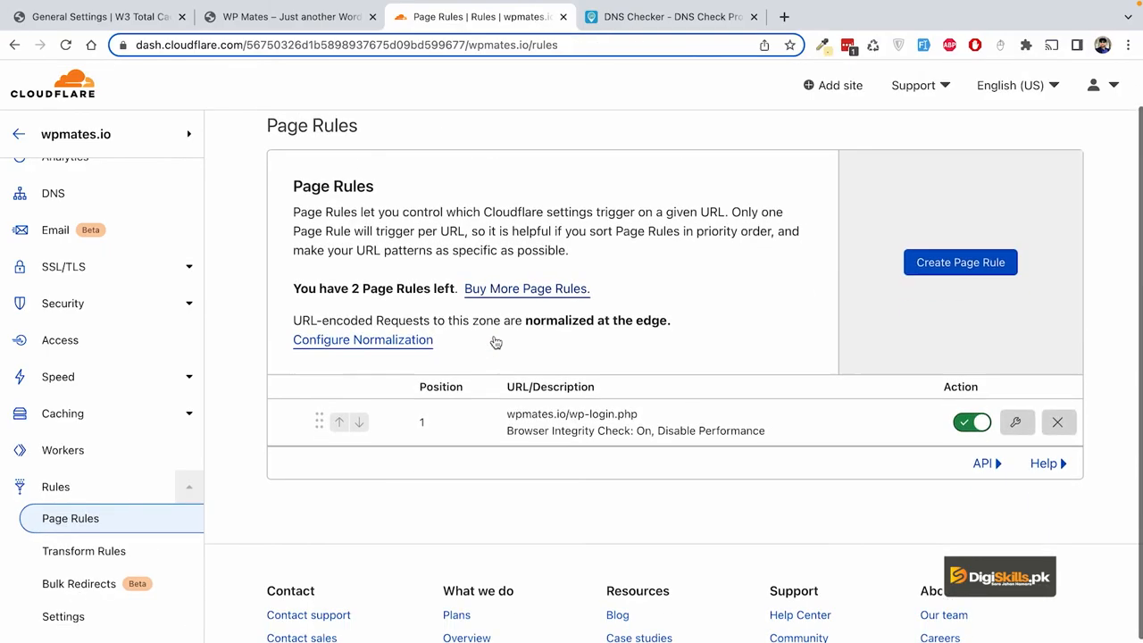
{"action": "mouse_move", "coordinate": [507, 413]}
{"action": "left_mouse_down"}
{"action": "mouse_move", "coordinate": [649, 412]}
{"action": "mouse_move", "coordinate": [510, 409]}
{"action": "left_mouse_up"}
{"action": "left_click", "coordinate": [561, 411]}
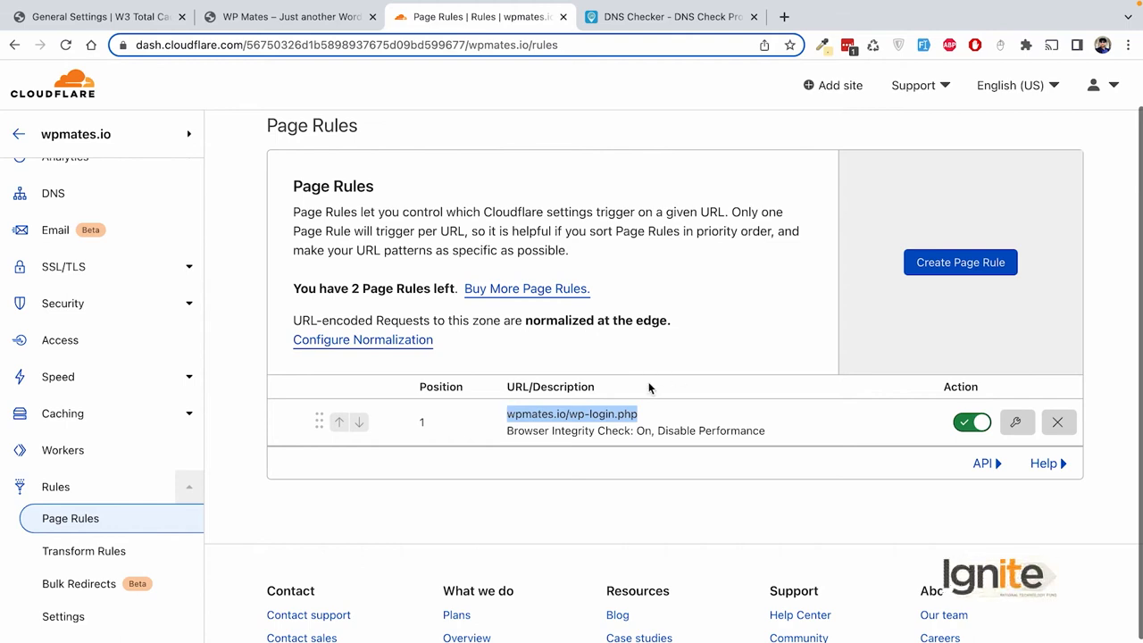
{"action": "left_click", "coordinate": [576, 483]}
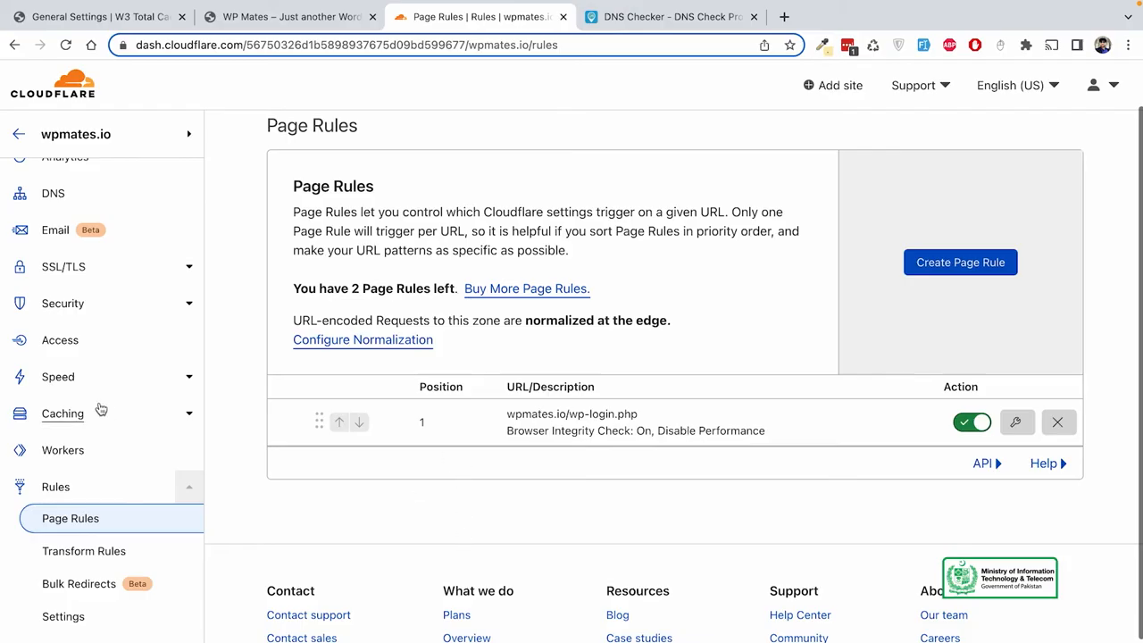
{"action": "scroll", "coordinate": [101, 409], "scroll_direction": "down", "scroll_amount": 2}
{"action": "scroll", "coordinate": [108, 465], "scroll_direction": "down", "scroll_amount": 1}
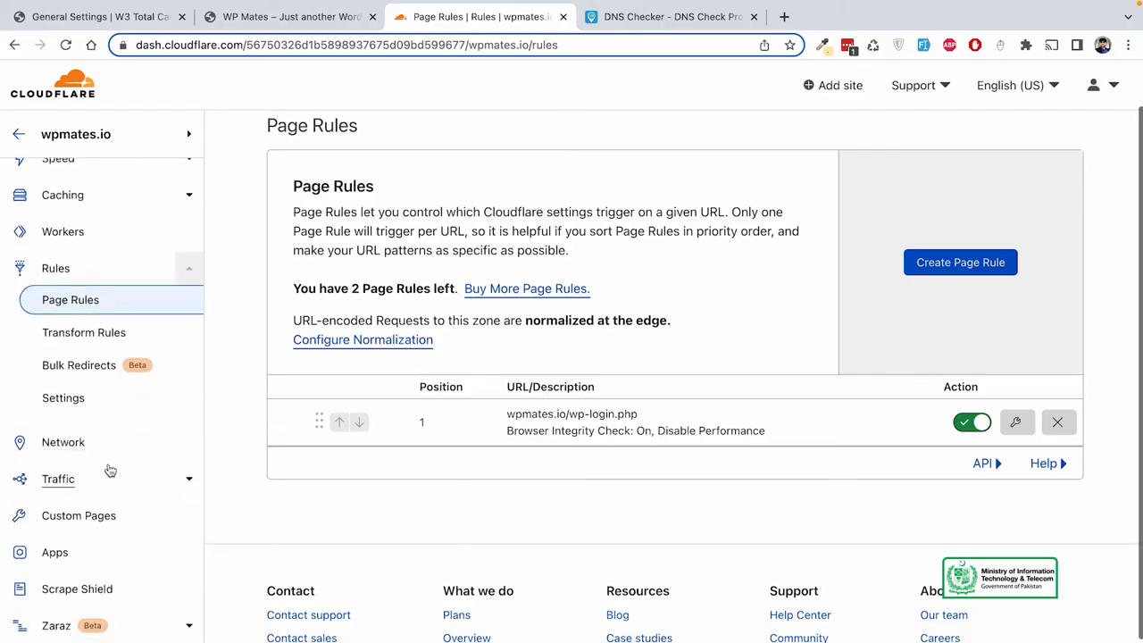
{"action": "scroll", "coordinate": [94, 520], "scroll_direction": "down", "scroll_amount": 1}
{"action": "scroll", "coordinate": [94, 527], "scroll_direction": "up", "scroll_amount": 2}
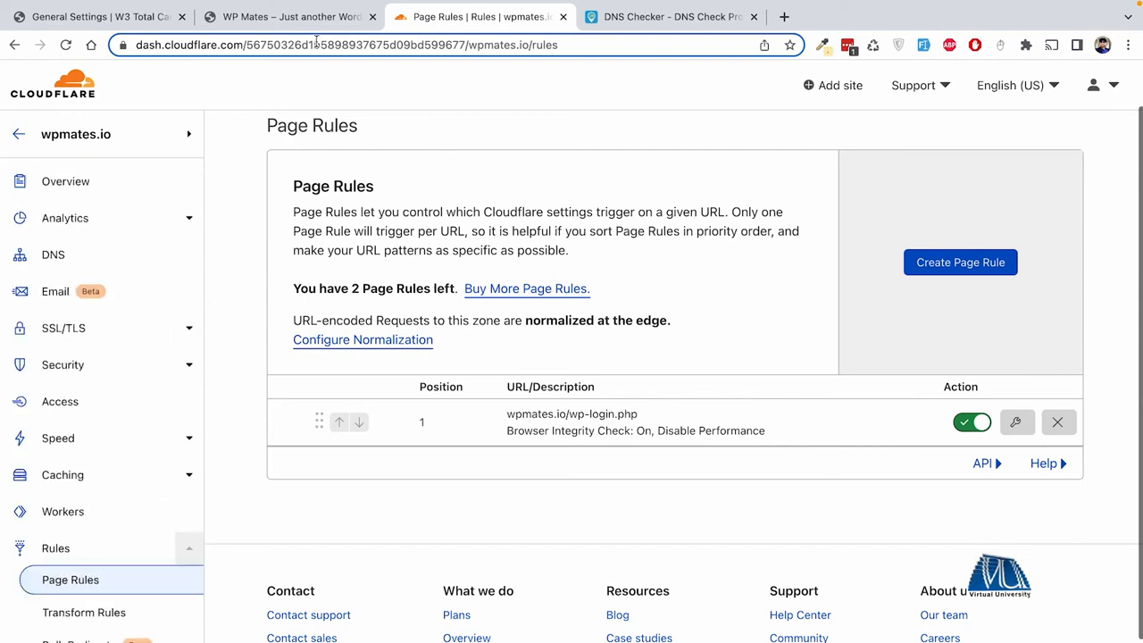
- Switch to the wpmates.io WordPress admin and deactivate the W3 Total Cache plugin
{"action": "left_click", "coordinate": [293, 17]}
{"action": "left_click", "coordinate": [120, 20]}
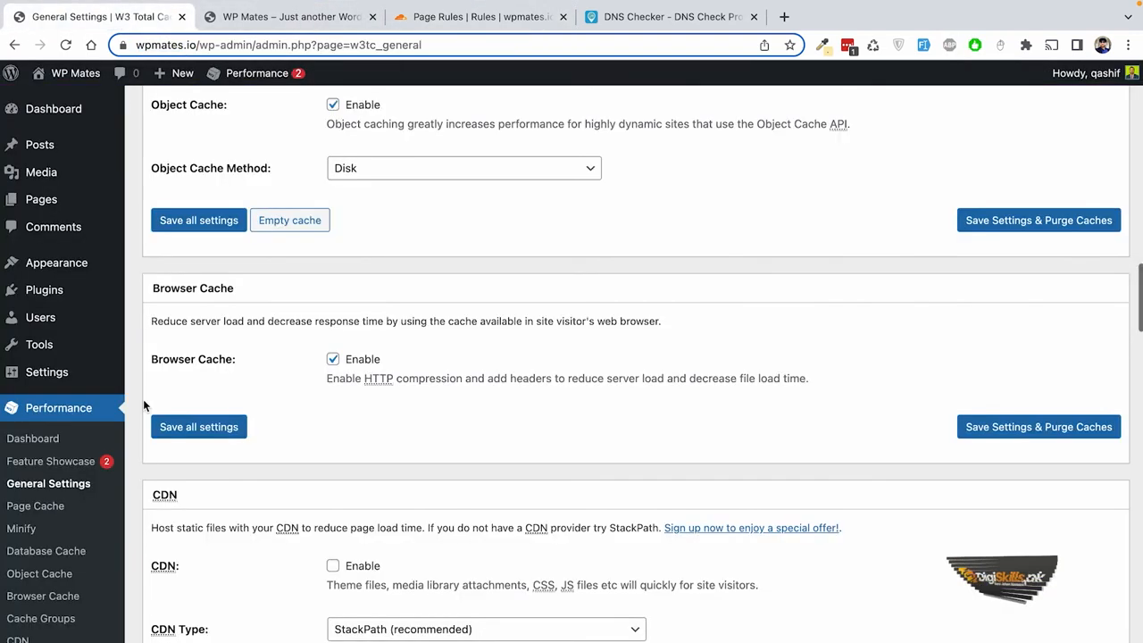
{"action": "mouse_move", "coordinate": [54, 291]}
{"action": "left_click", "coordinate": [165, 293]}
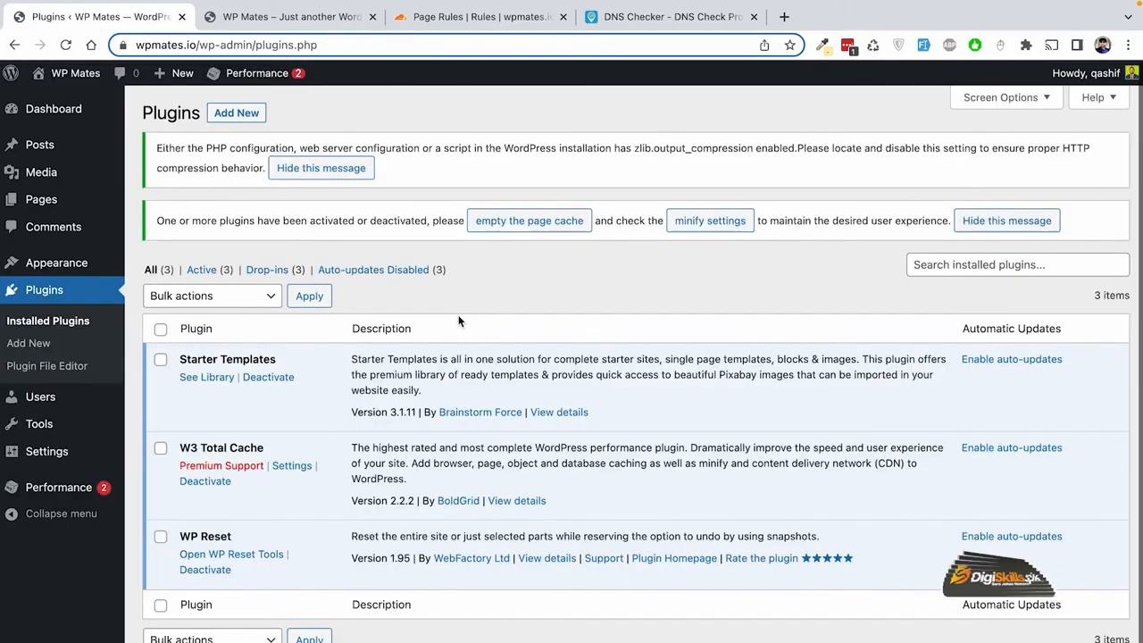
{"action": "left_click", "coordinate": [204, 481]}
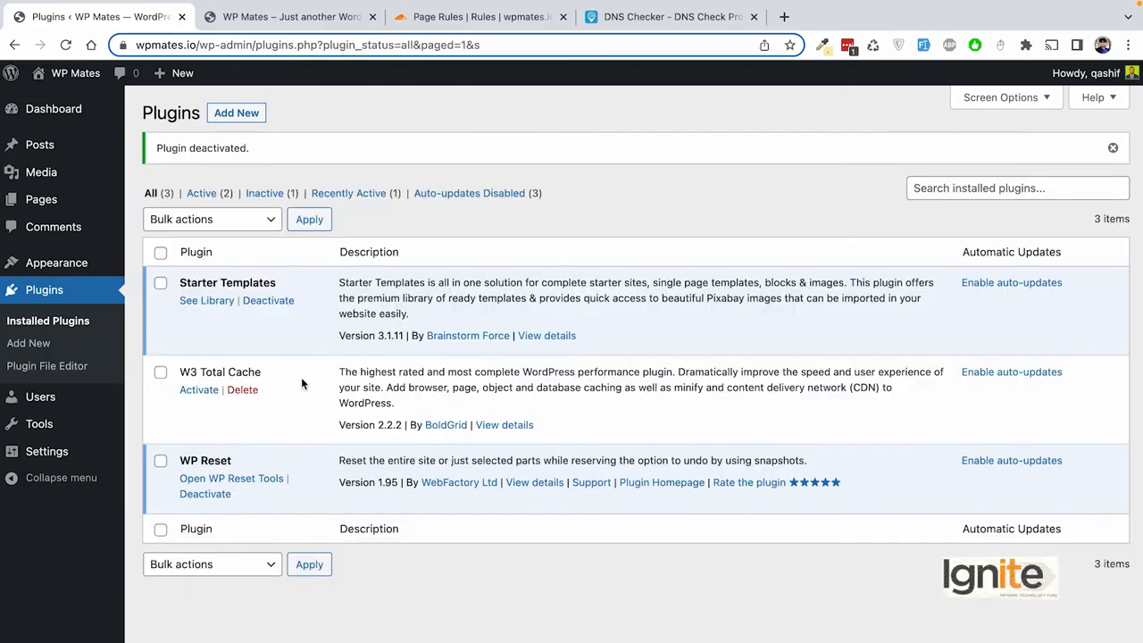
- Search for "cloudflare" among new plugins, install and activate the Cloudflare plugin by Cloudflare, Inc., and open its settings
{"action": "left_click", "coordinate": [239, 116]}
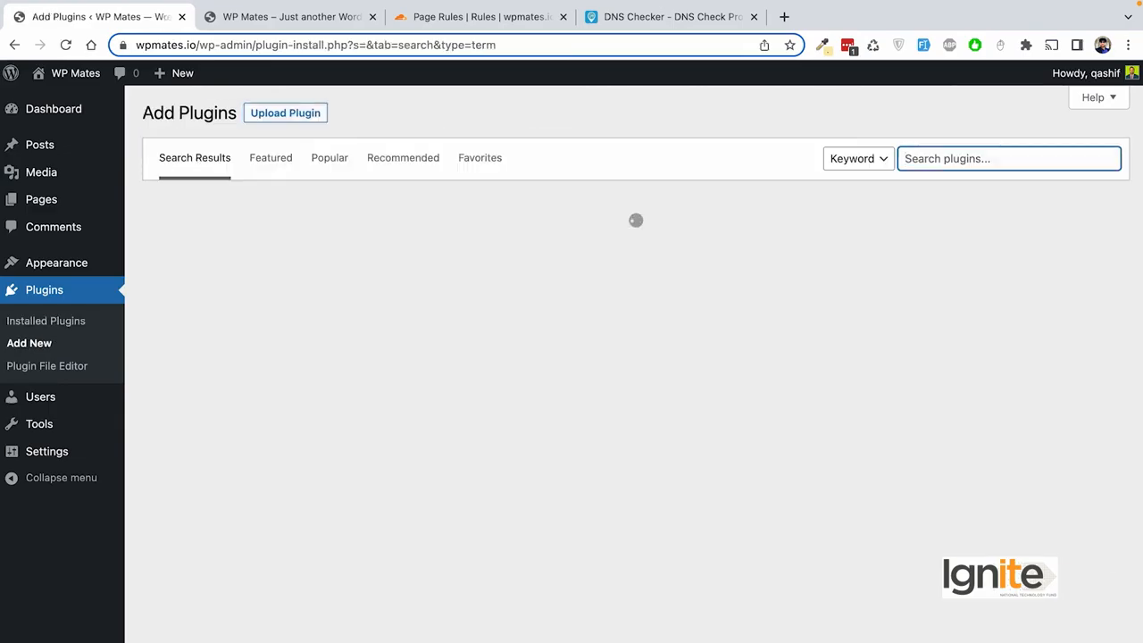
{"action": "type", "text": "cloud"}
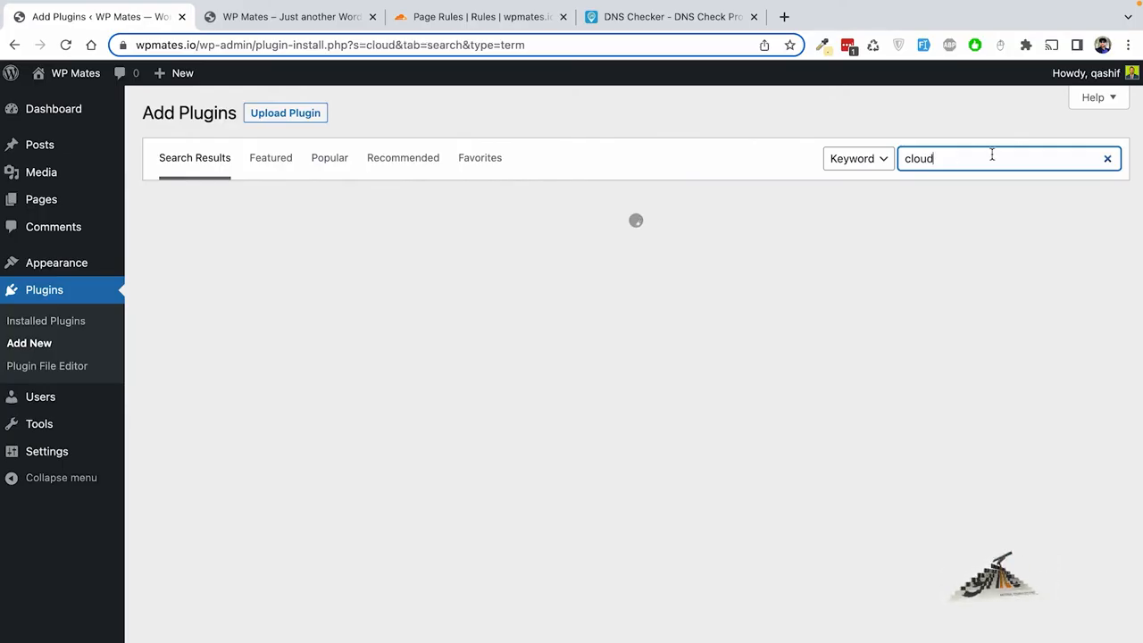
{"action": "type", "text": "flare"}
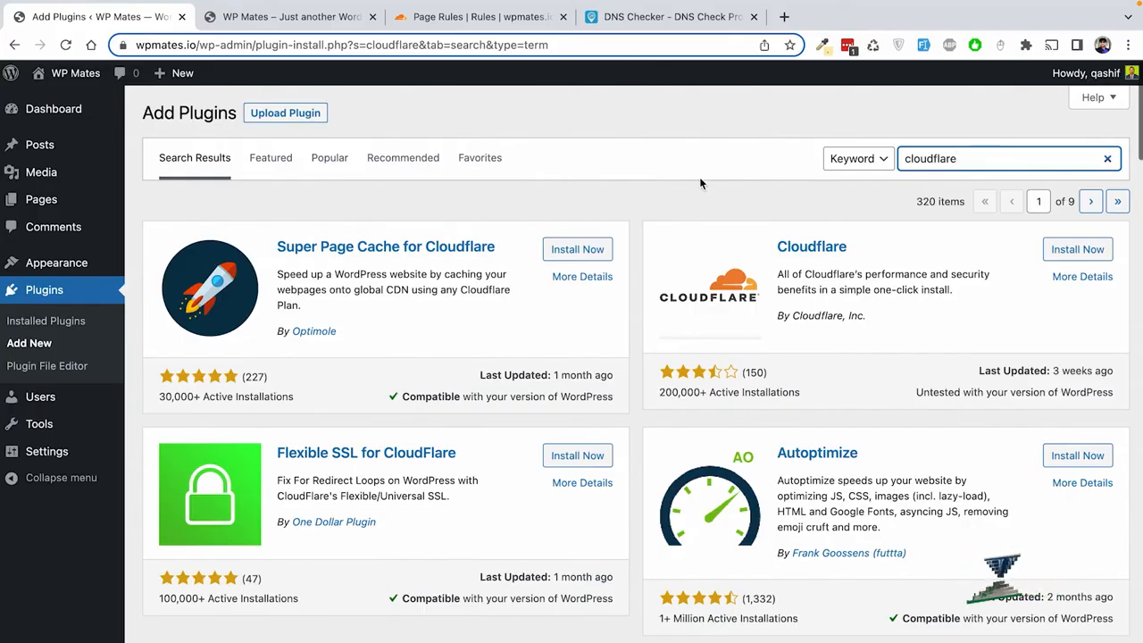
{"action": "left_click", "coordinate": [1043, 250]}
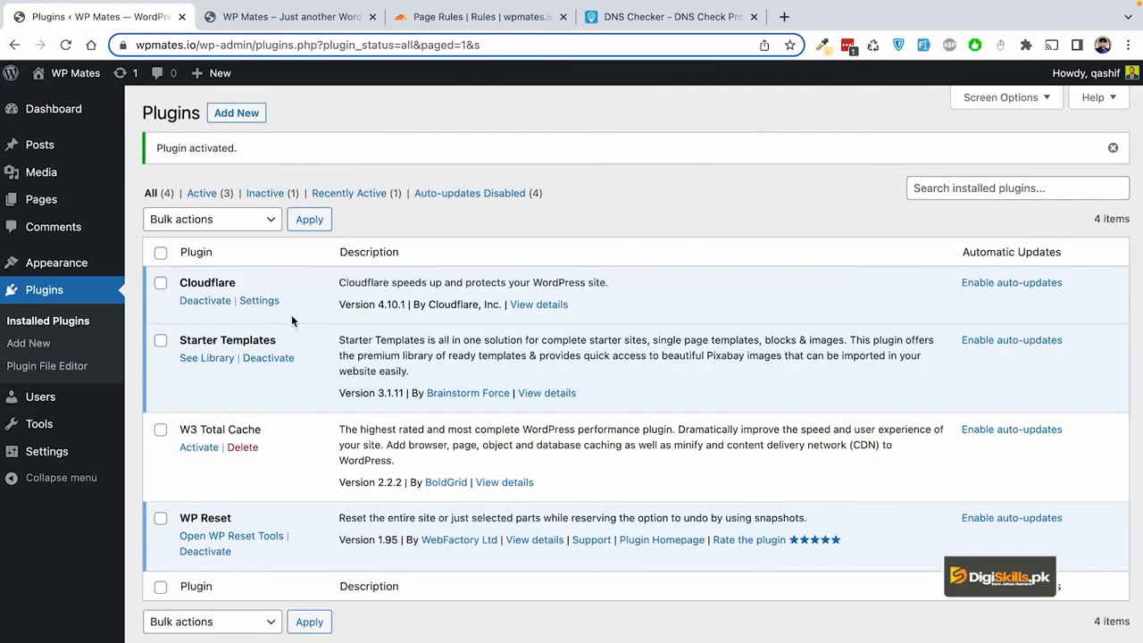
{"action": "left_click", "coordinate": [259, 301]}
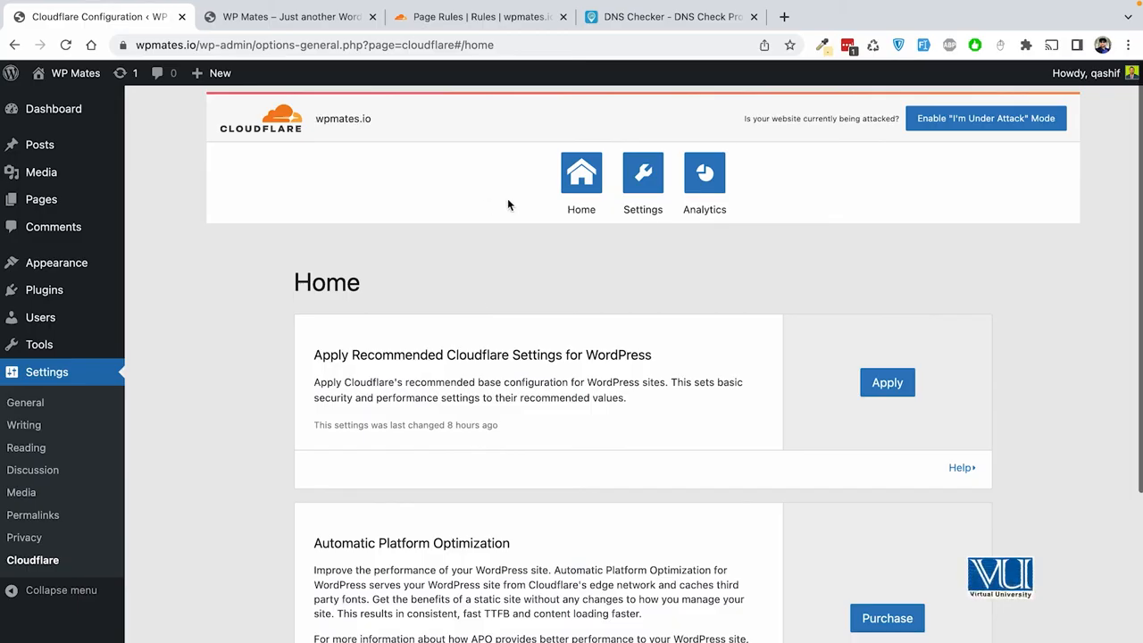
- Switch to the Cloudflare dashboard and locate the Global API Key entry among the profile's API tokens and keys
{"action": "left_click", "coordinate": [503, 17]}
{"action": "left_click", "coordinate": [1096, 87]}
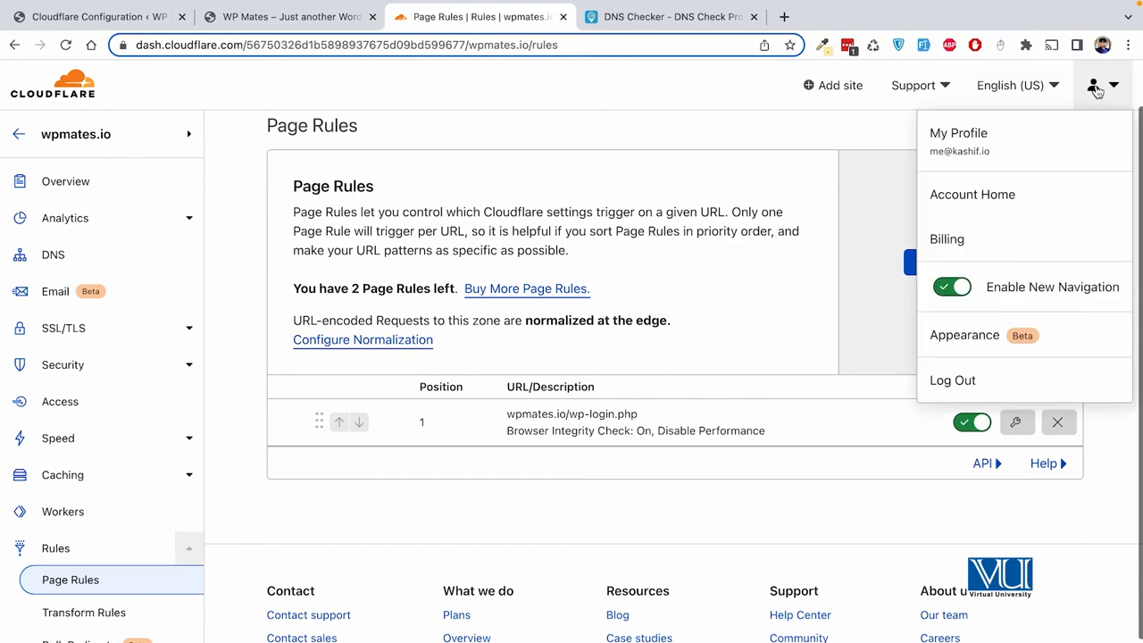
{"action": "left_click", "coordinate": [977, 133]}
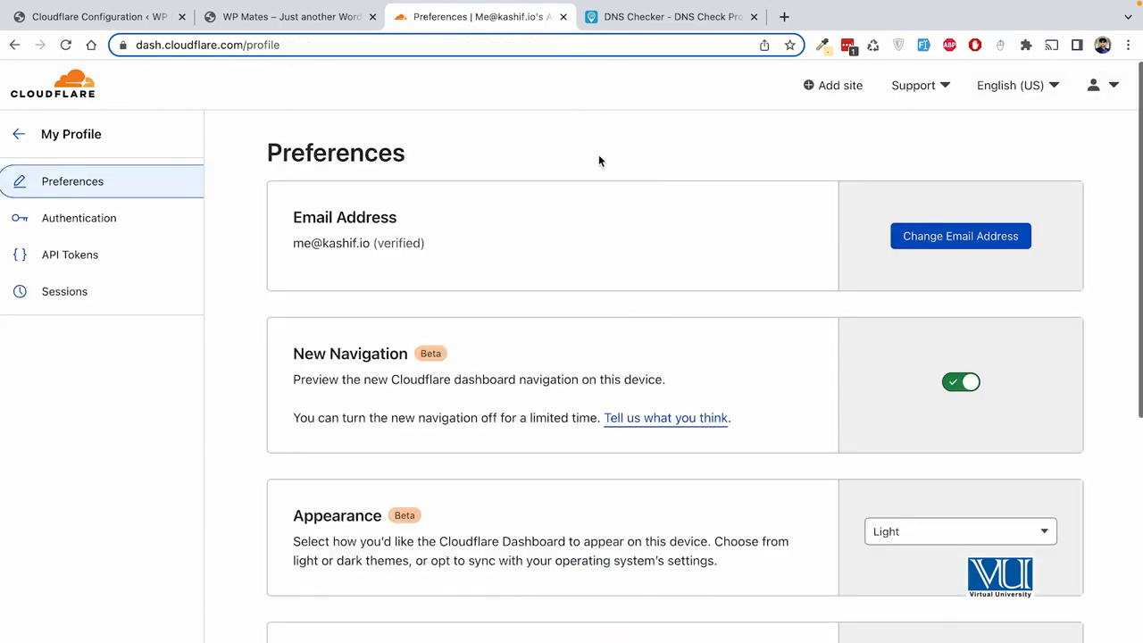
{"action": "left_click", "coordinate": [86, 255]}
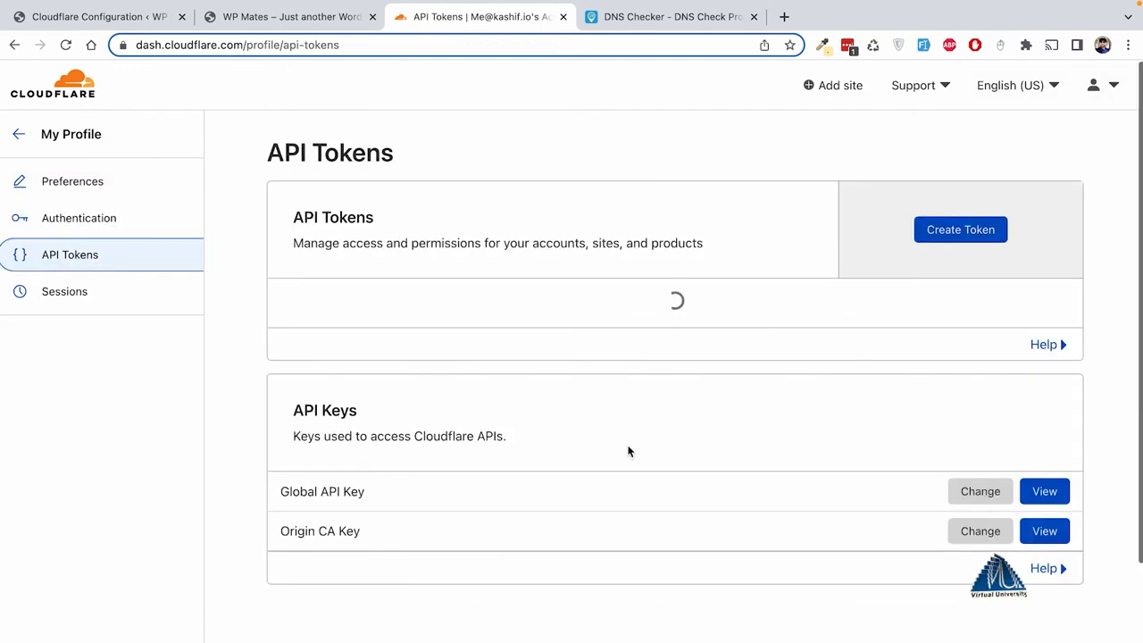
{"action": "left_click_drag", "start_coordinate": [281, 490], "coordinate": [412, 506]}
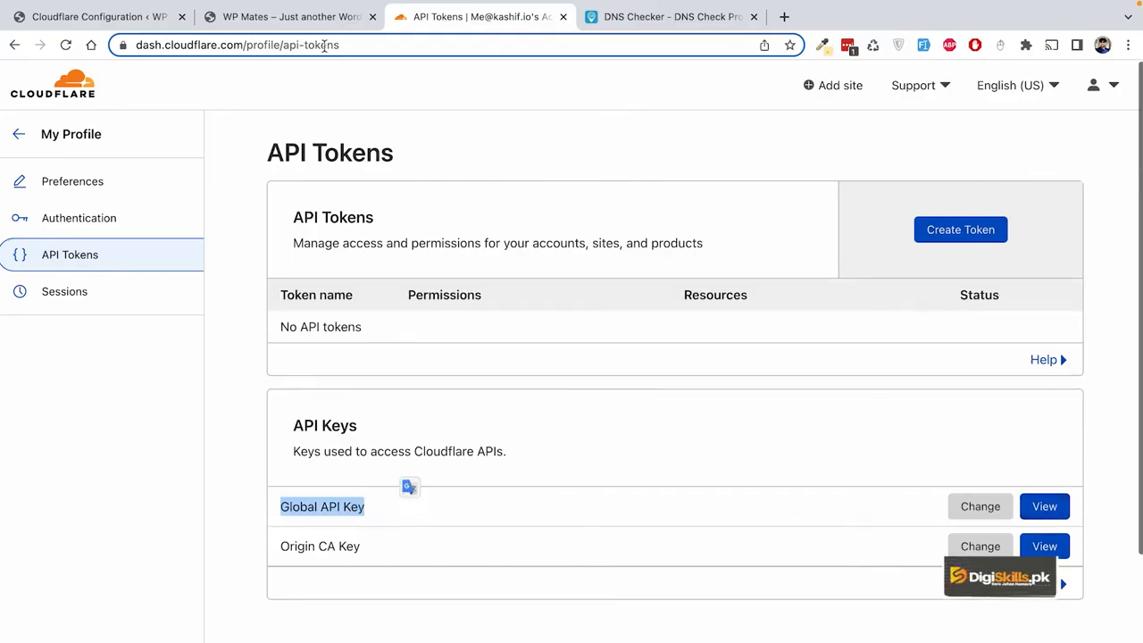
- Back in WordPress, review the Cloudflare plugin's home page: recommended settings and their last change, Automatic Platform Optimization and Purge Cache
{"action": "left_click", "coordinate": [275, 15]}
{"action": "left_click", "coordinate": [94, 17]}
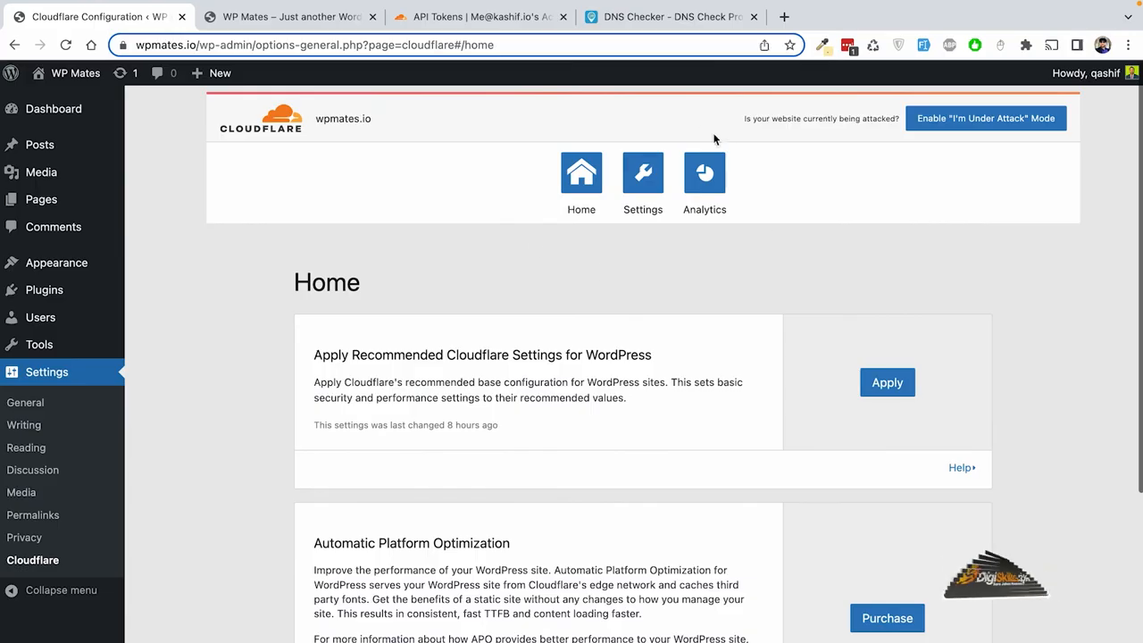
{"action": "scroll", "coordinate": [523, 335], "scroll_direction": "down", "scroll_amount": 3}
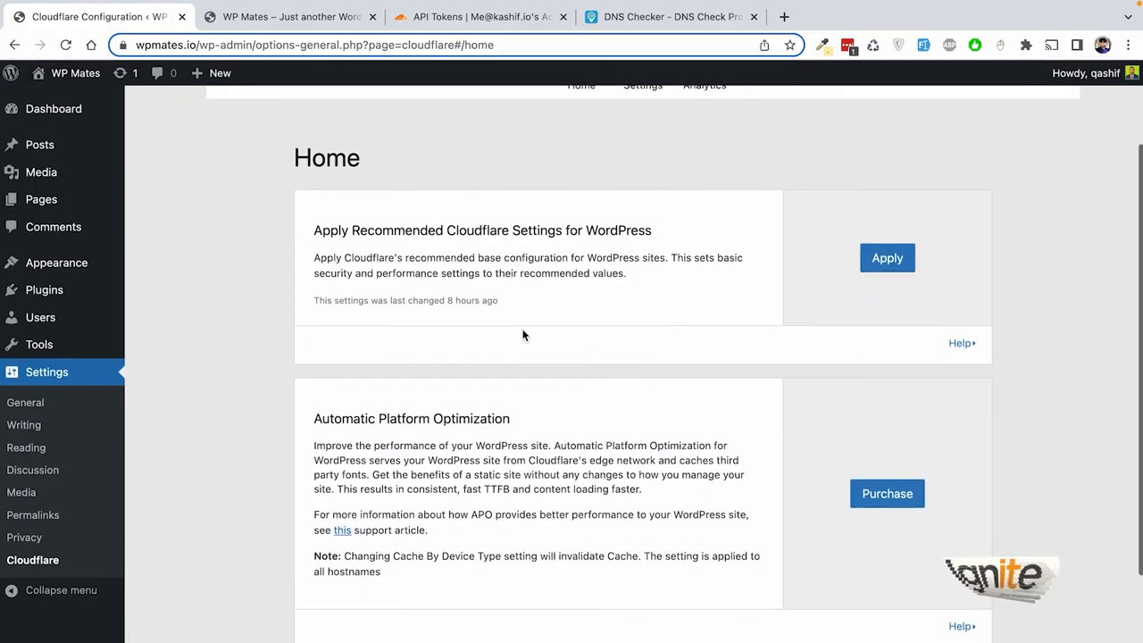
{"action": "scroll", "coordinate": [524, 335], "scroll_direction": "up", "scroll_amount": 3}
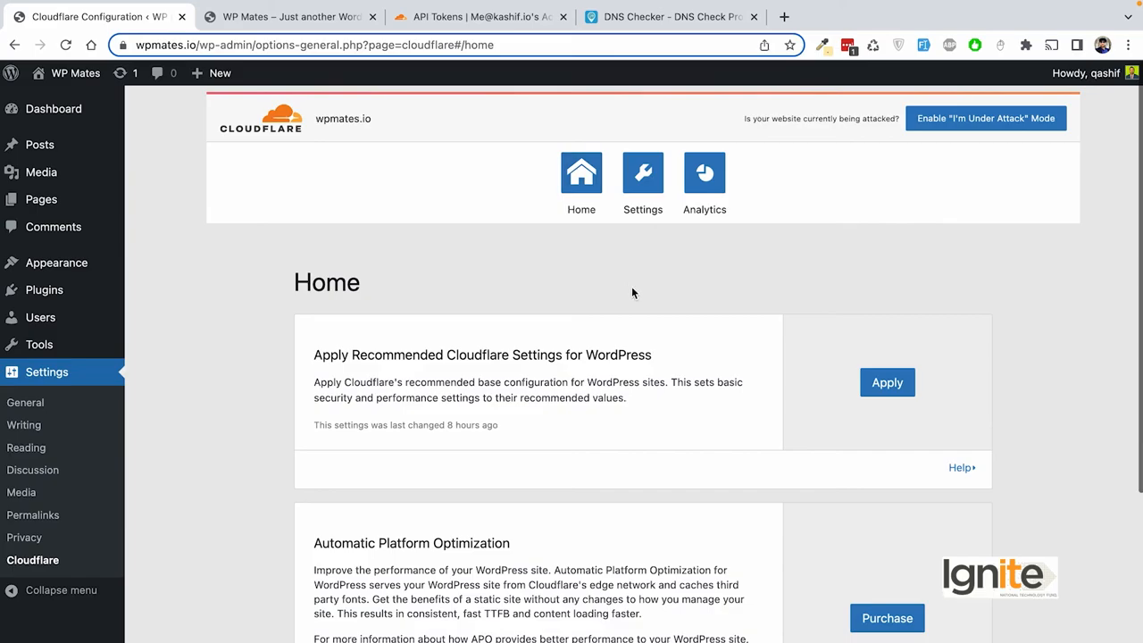
{"action": "scroll", "coordinate": [631, 292], "scroll_direction": "down", "scroll_amount": 1}
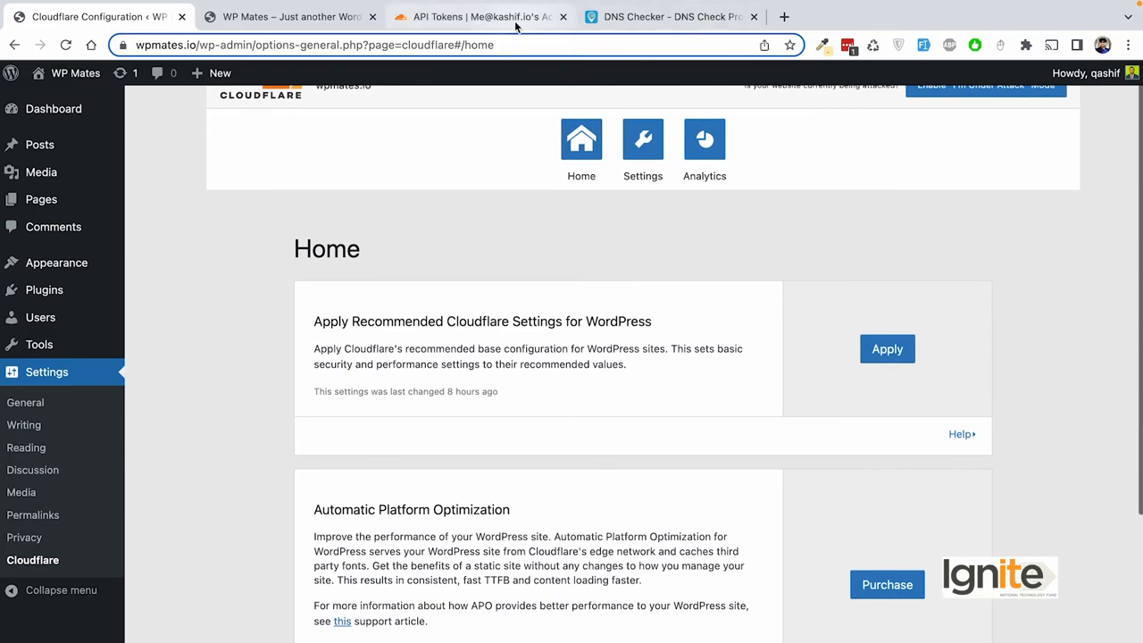
{"action": "scroll", "coordinate": [631, 307], "scroll_direction": "down", "scroll_amount": 5}
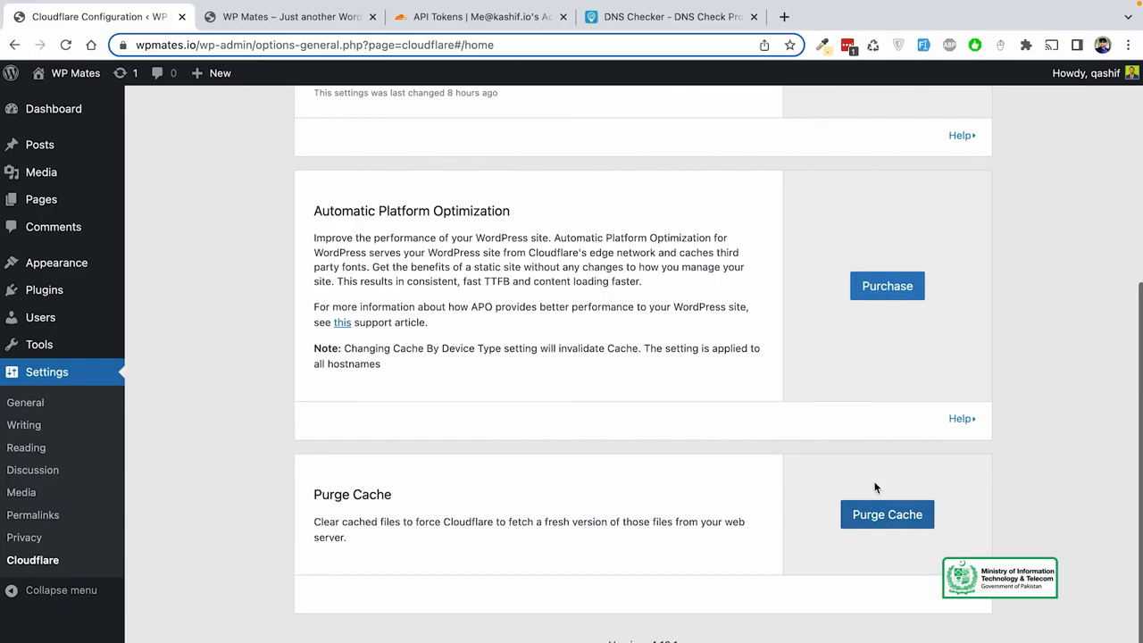
{"action": "scroll", "coordinate": [753, 375], "scroll_direction": "up", "scroll_amount": 1}
{"action": "left_click_drag", "start_coordinate": [314, 250], "coordinate": [507, 248]}
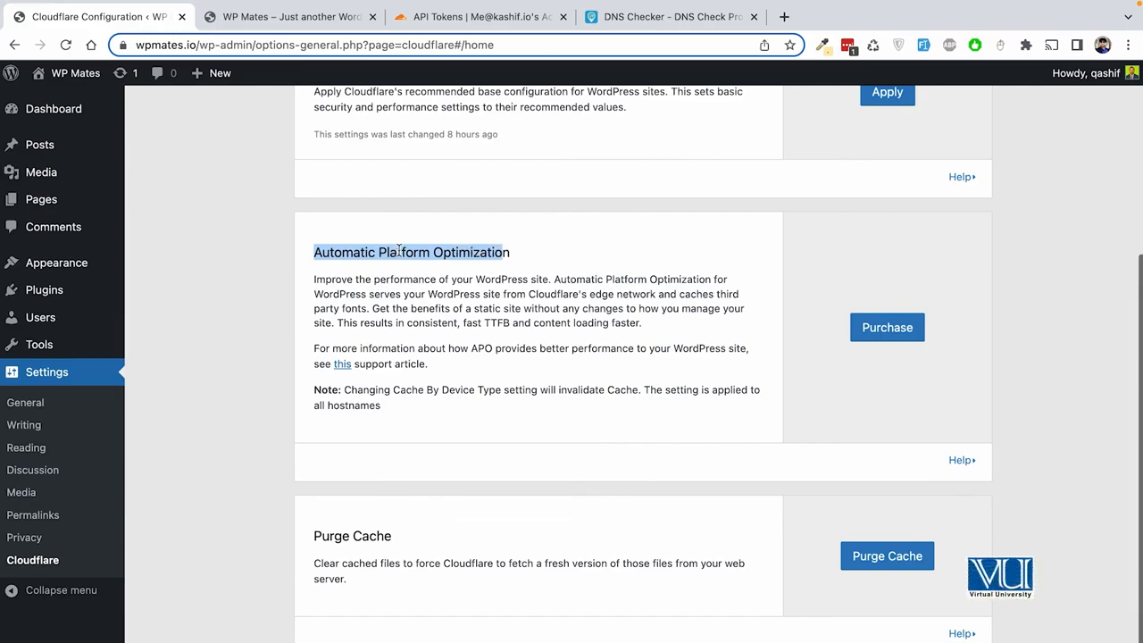
{"action": "double_click", "coordinate": [463, 252]}
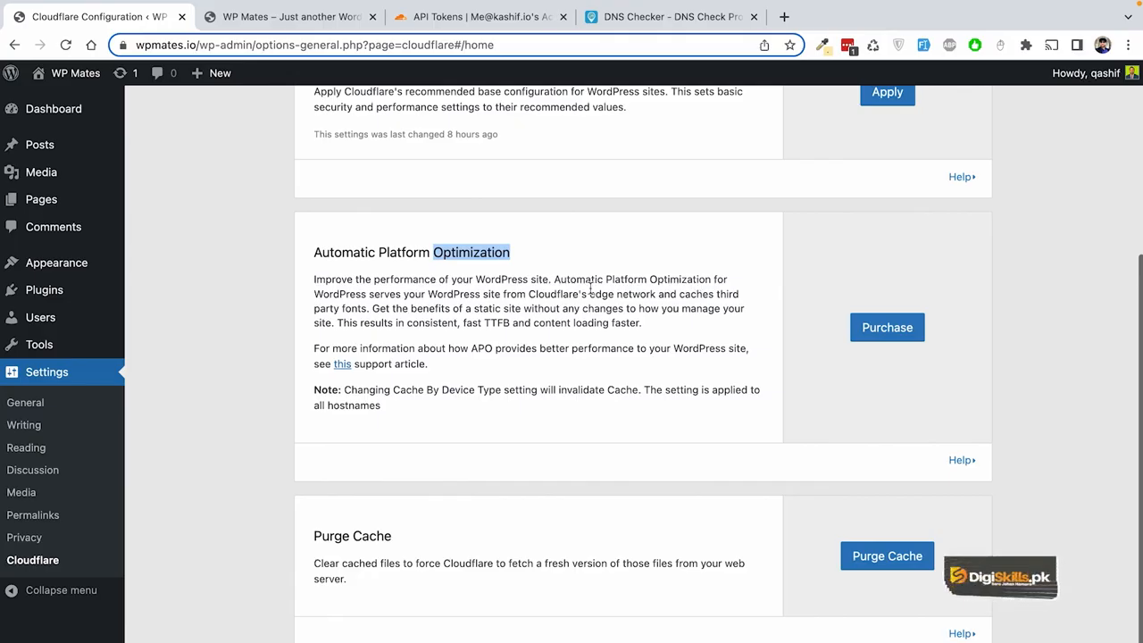
{"action": "scroll", "coordinate": [591, 291], "scroll_direction": "up", "scroll_amount": 3}
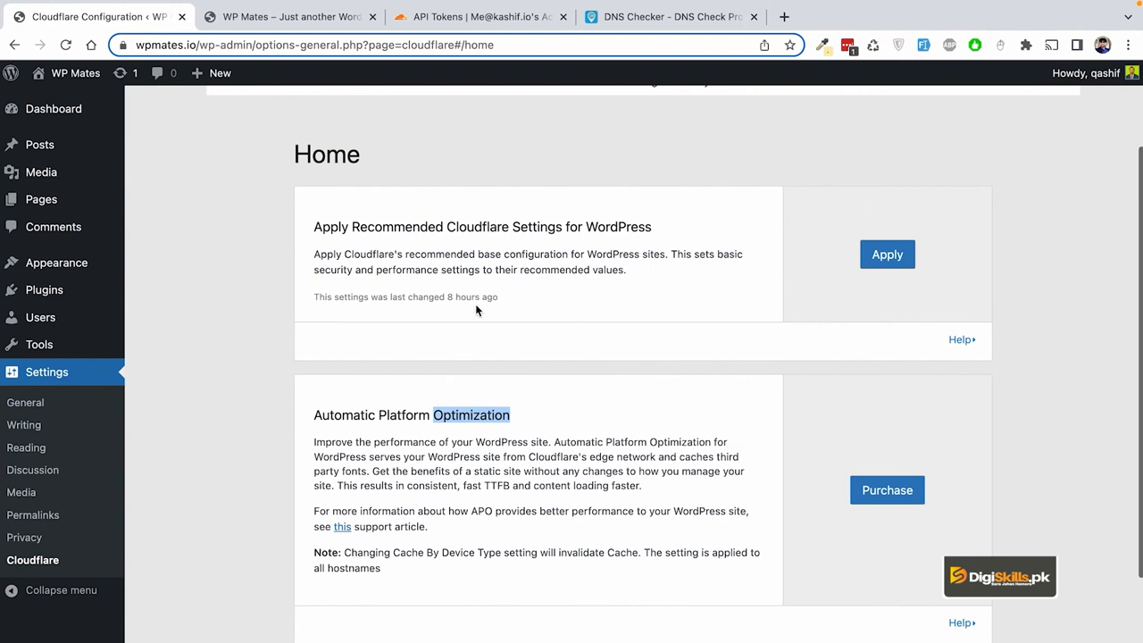
{"action": "left_click", "coordinate": [362, 315]}
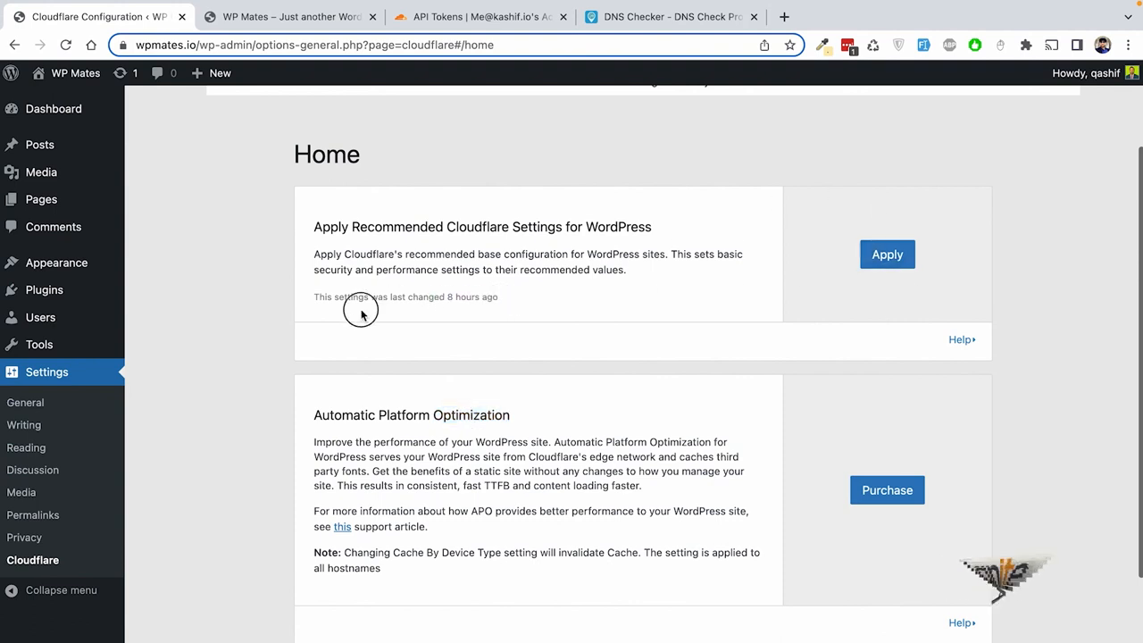
{"action": "triple_click", "coordinate": [303, 298]}
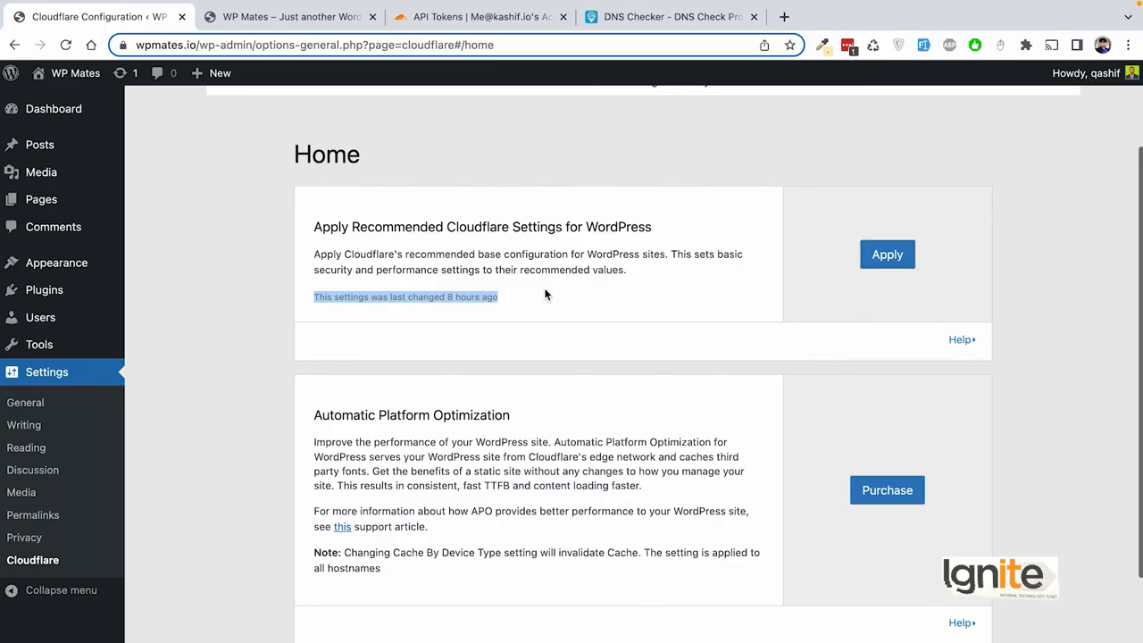
- Show the Cloudflare plugin's Analytics page and open the zone analytics for wpmates.io in the Cloudflare dashboard
{"action": "scroll", "coordinate": [547, 295], "scroll_direction": "up", "scroll_amount": 3}
{"action": "left_click", "coordinate": [705, 179]}
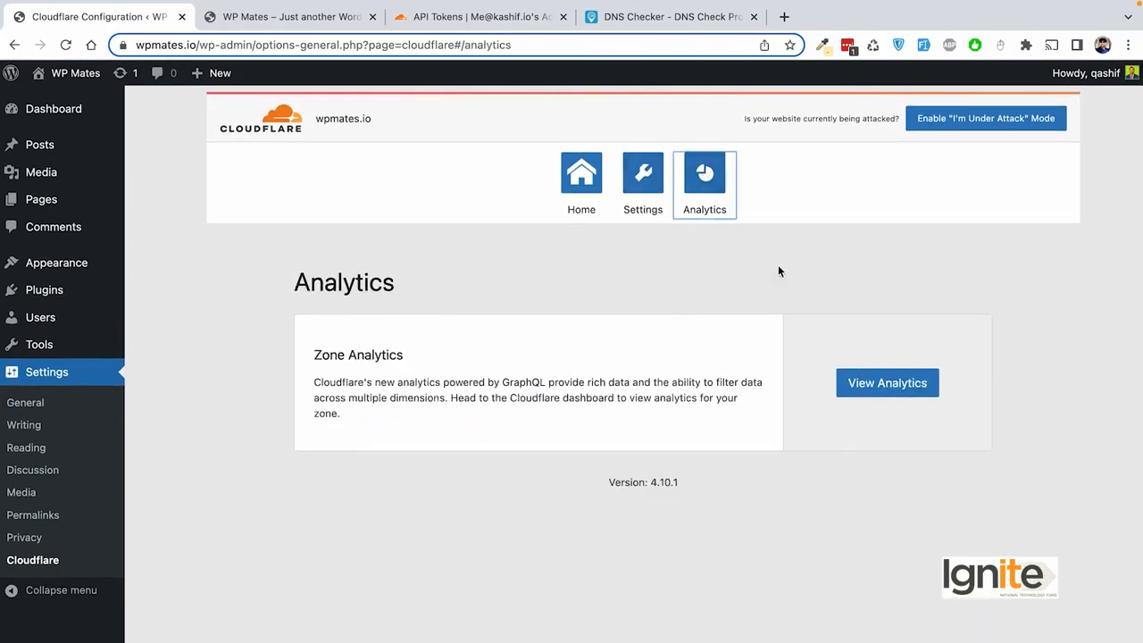
{"action": "left_click", "coordinate": [812, 395]}
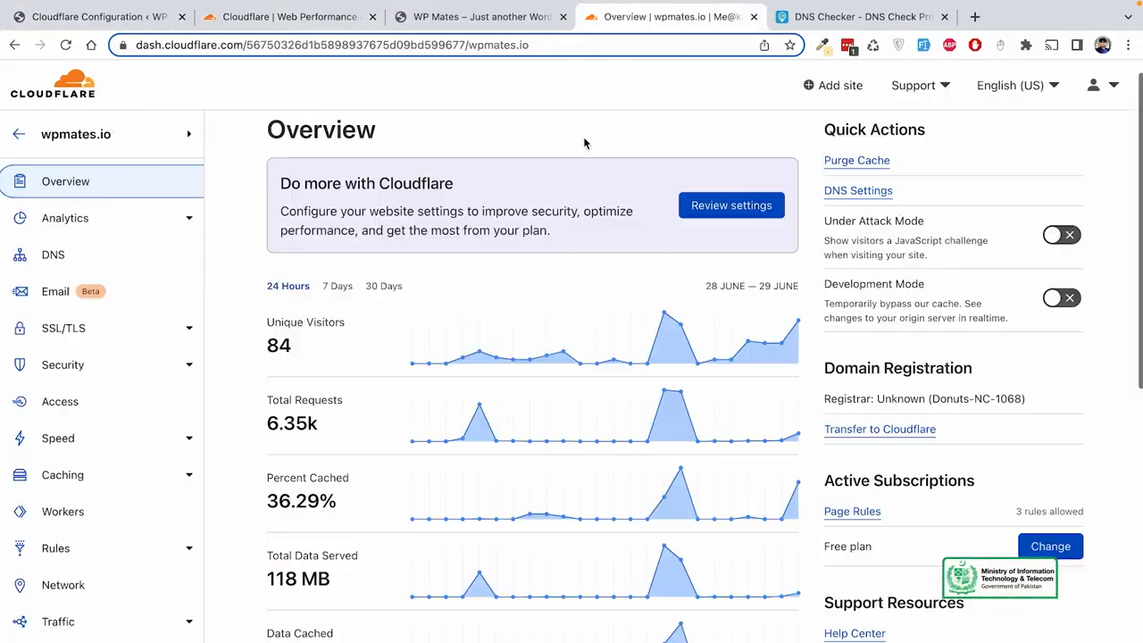
- Examine the wpmates.io dashboard overview again, from unique visitors and total requests down to data cached over 24 hours
{"action": "scroll", "coordinate": [581, 140], "scroll_direction": "down", "scroll_amount": 1}
{"action": "scroll", "coordinate": [420, 219], "scroll_direction": "up", "scroll_amount": 1}
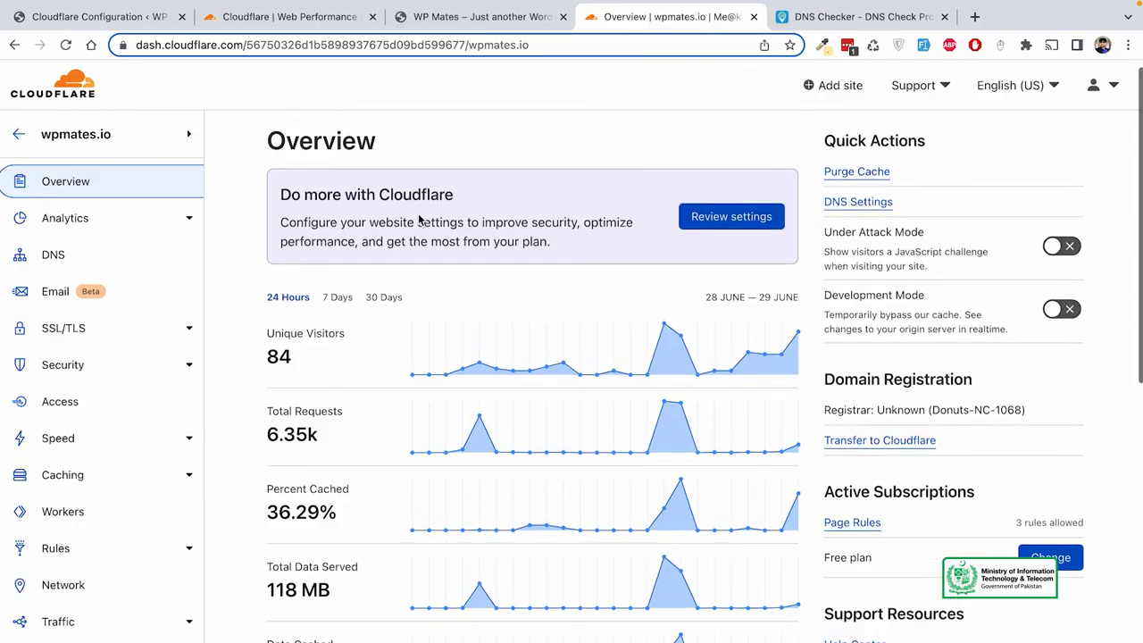
{"action": "scroll", "coordinate": [469, 310], "scroll_direction": "down", "scroll_amount": 1}
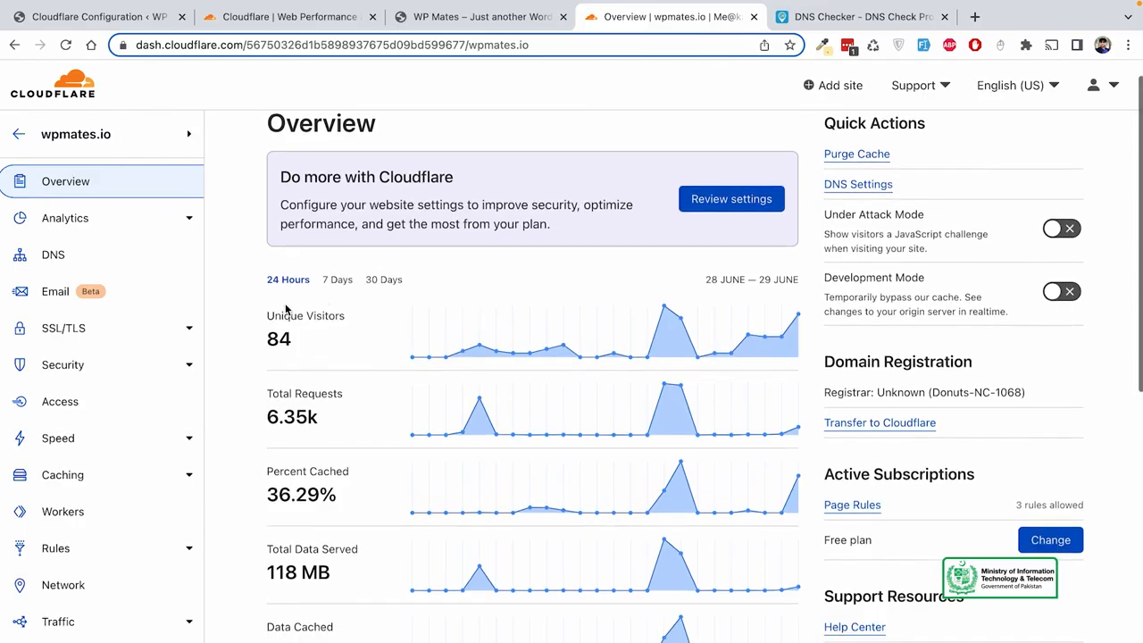
{"action": "scroll", "coordinate": [320, 326], "scroll_direction": "down", "scroll_amount": 2}
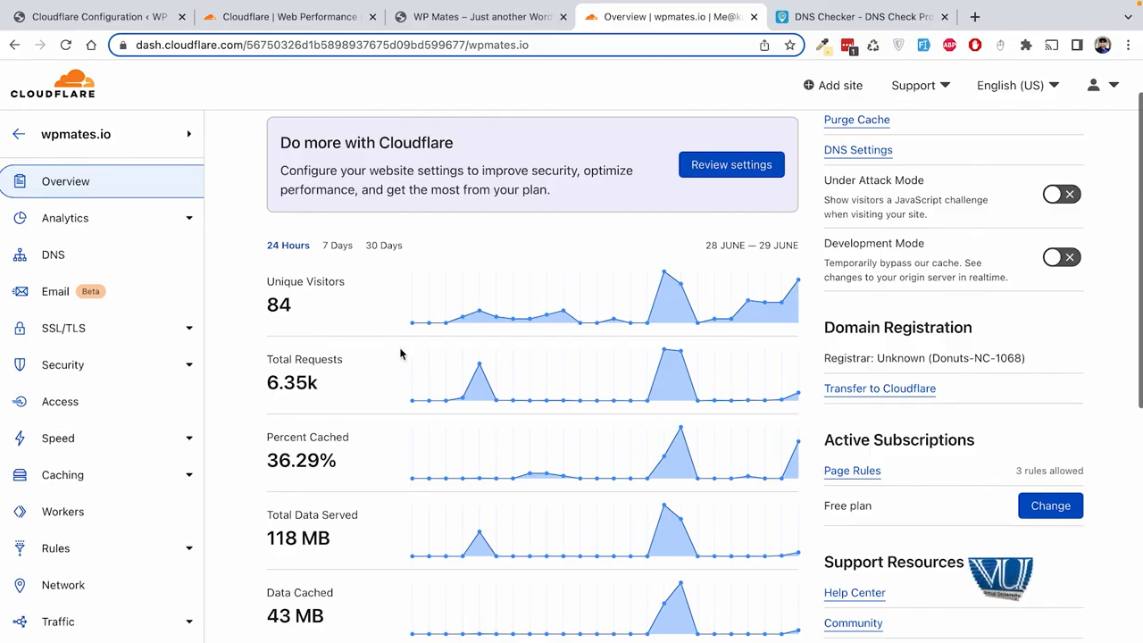
{"action": "scroll", "coordinate": [401, 355], "scroll_direction": "down", "scroll_amount": 5}
{"action": "scroll", "coordinate": [401, 355], "scroll_direction": "up", "scroll_amount": 5}
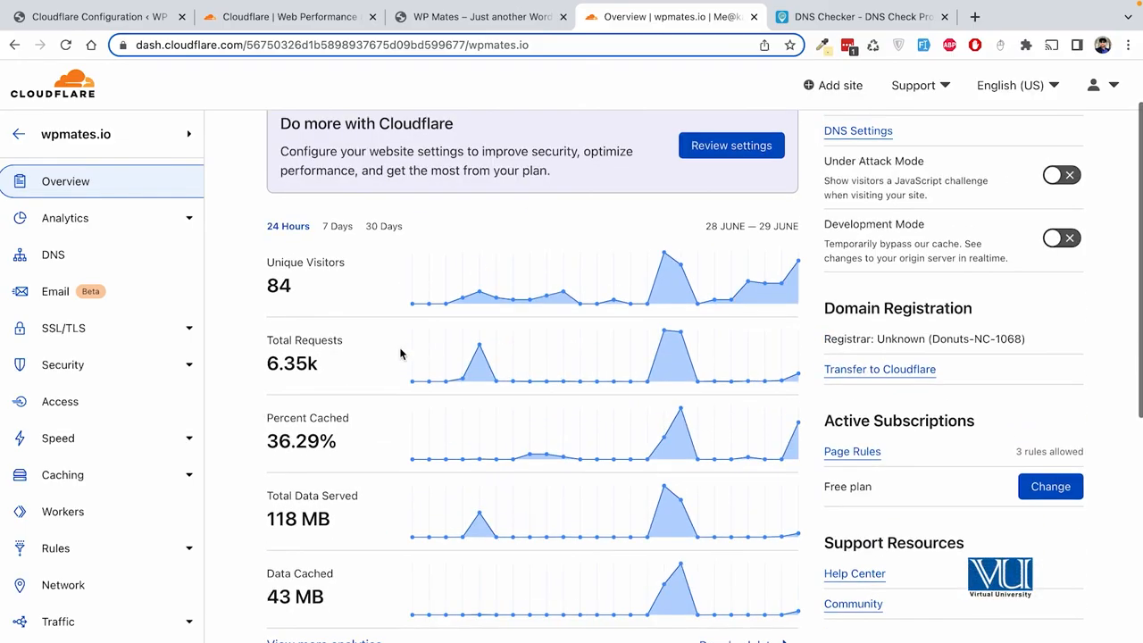